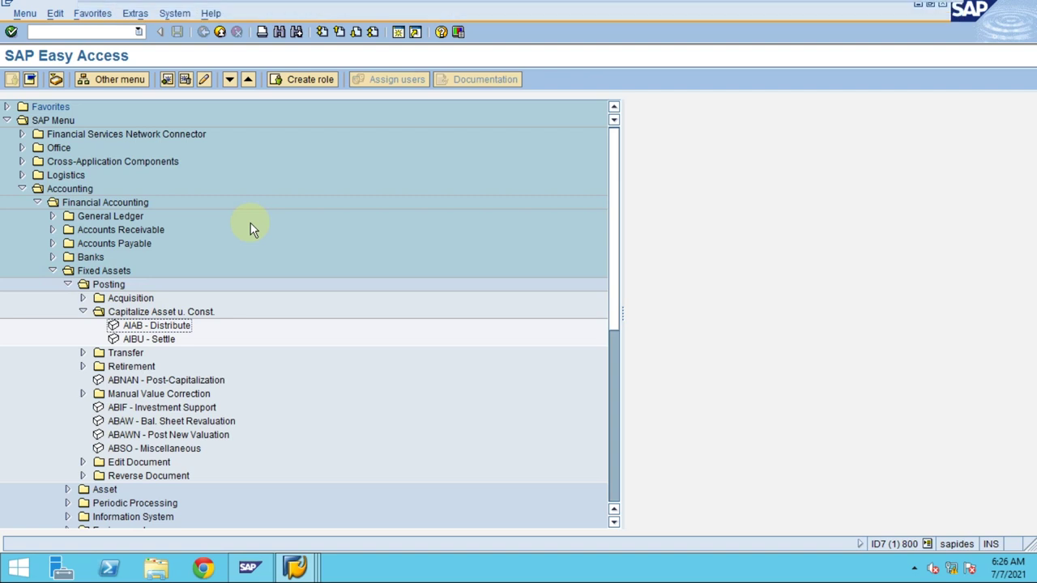
# Step: Open the Asset Explorer and look at the acquisition value of asset 4001
pyautogui.click(61, 33)
pyautogui.write('aiab')
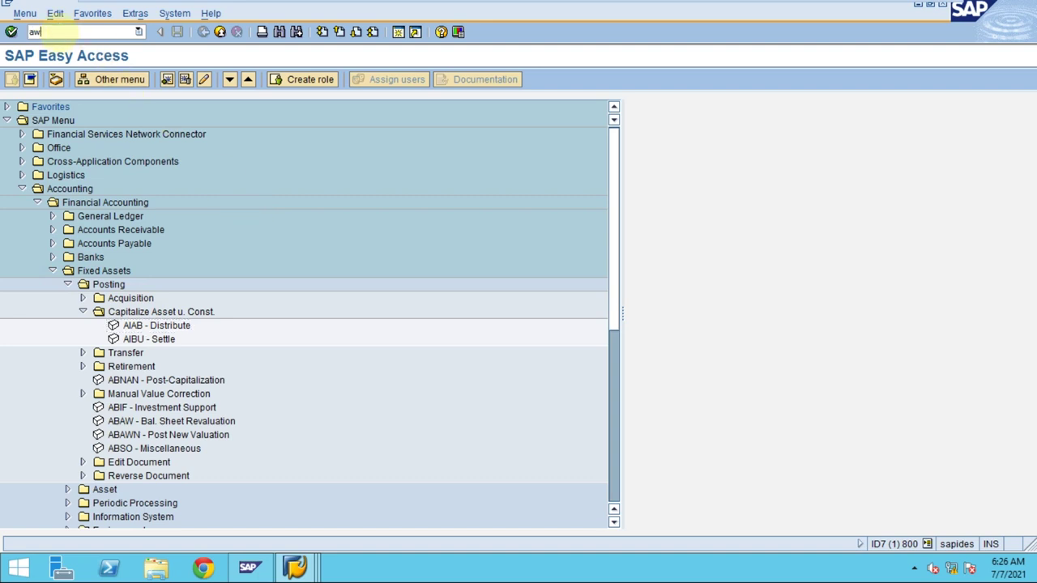
pyautogui.press('Return')
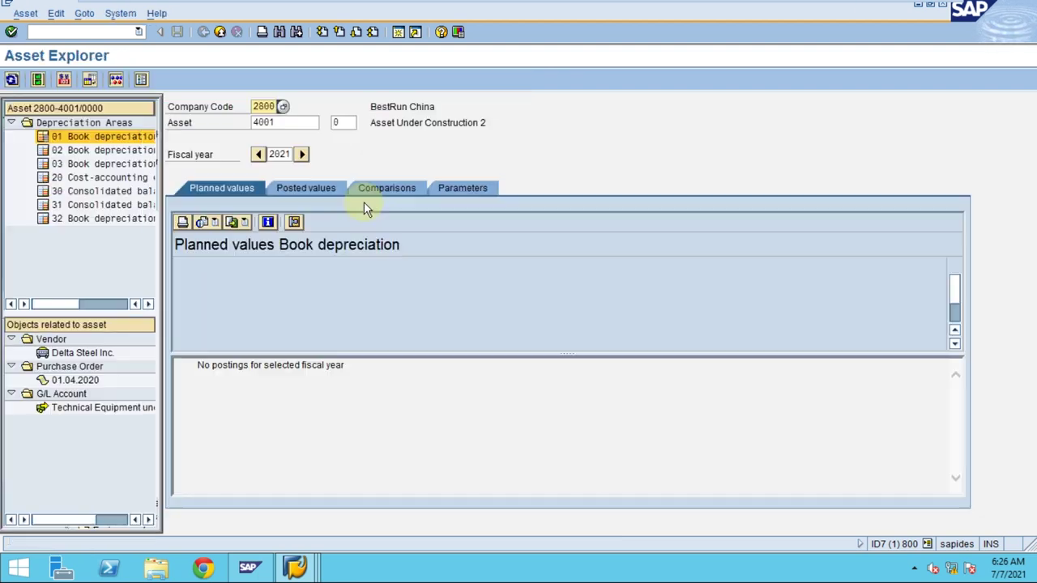
pyautogui.click(310, 288)
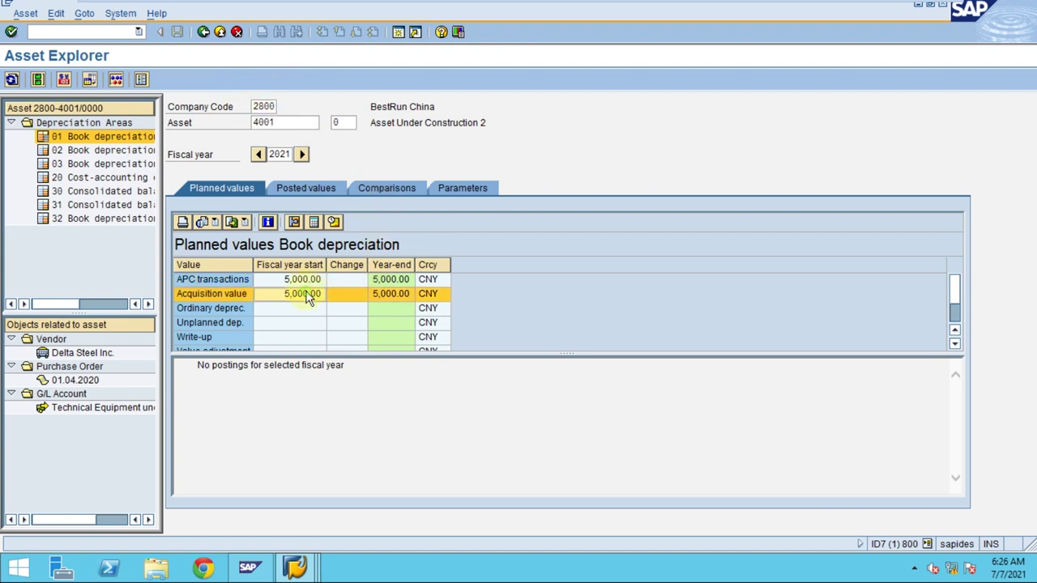
# Step: Display the values of asset 4002 in company code 2800
pyautogui.click(285, 122)
pyautogui.press('BackSpace')
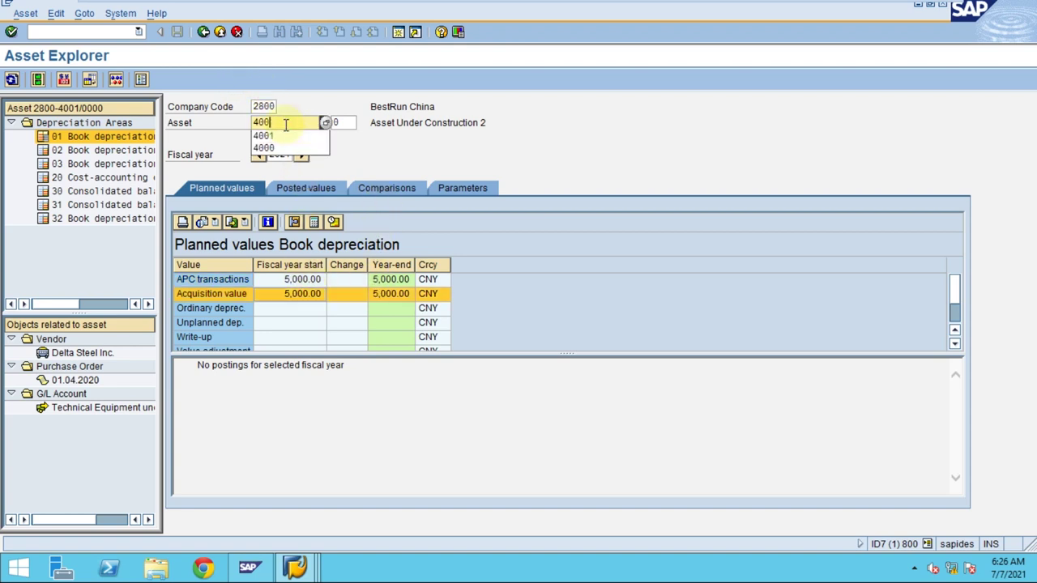
pyautogui.write('2')
pyautogui.press('Return')
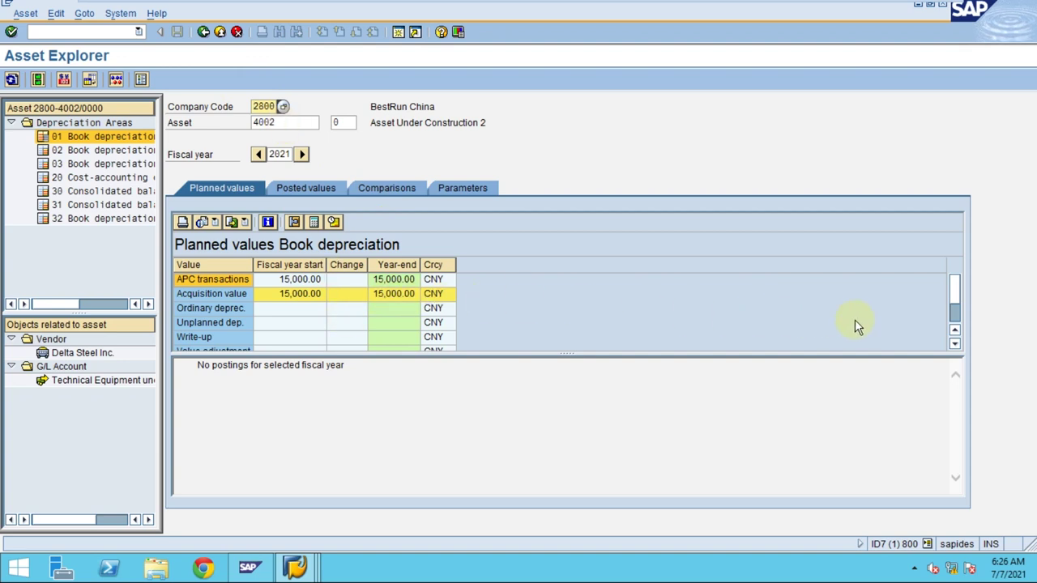
# Step: Check asset 4002's posted values, then its planned values, acquisition transaction and description for fiscal year 2020
pyautogui.click(290, 187)
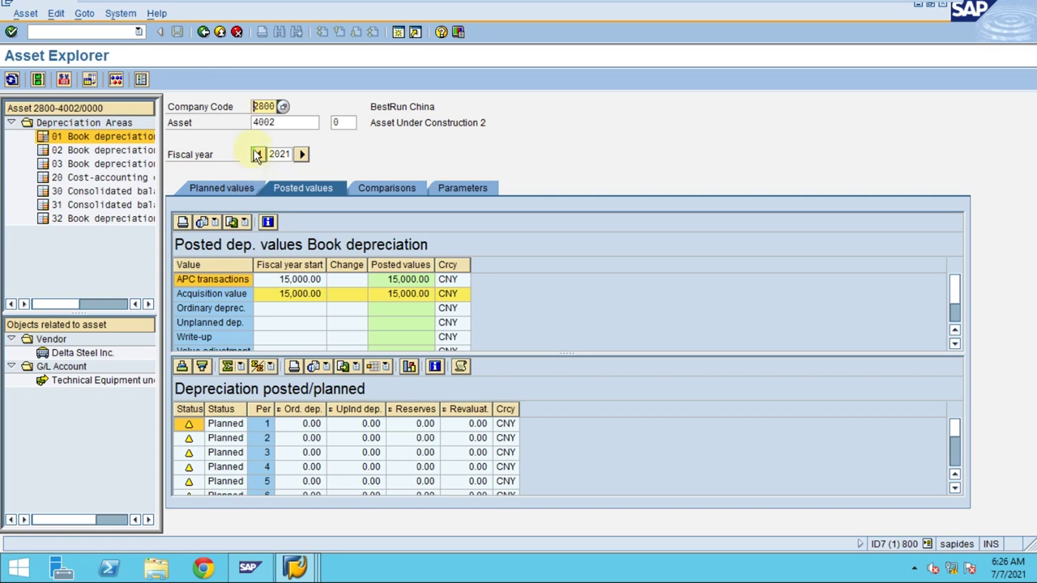
pyautogui.click(257, 154)
pyautogui.click(243, 188)
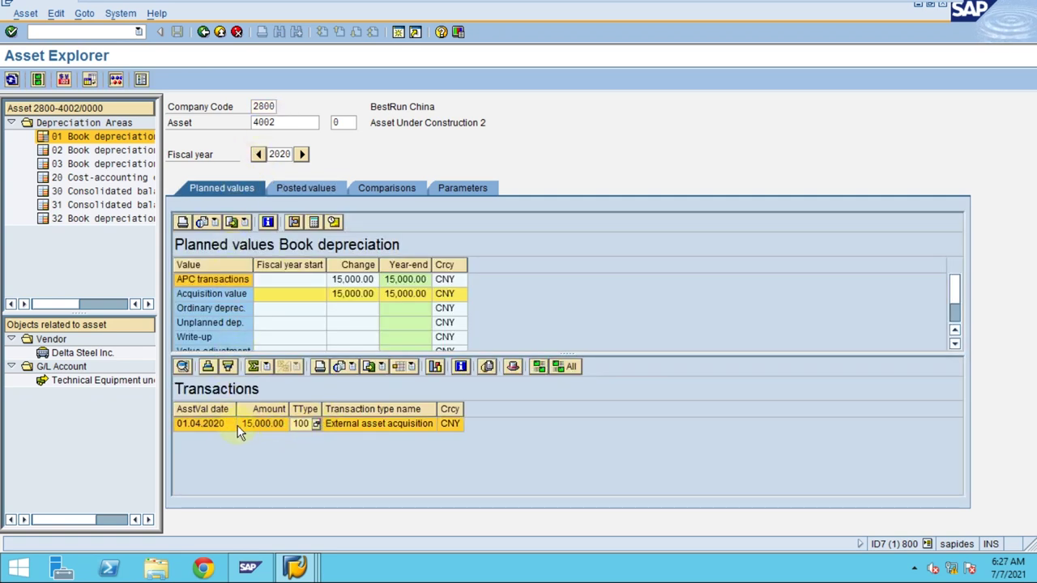
pyautogui.click(205, 422)
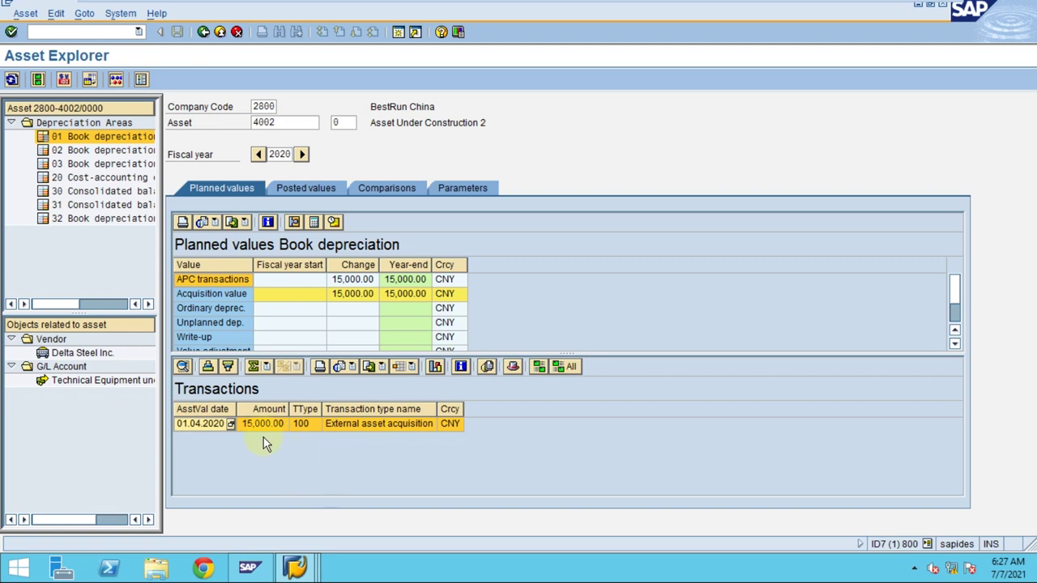
pyautogui.click(372, 123)
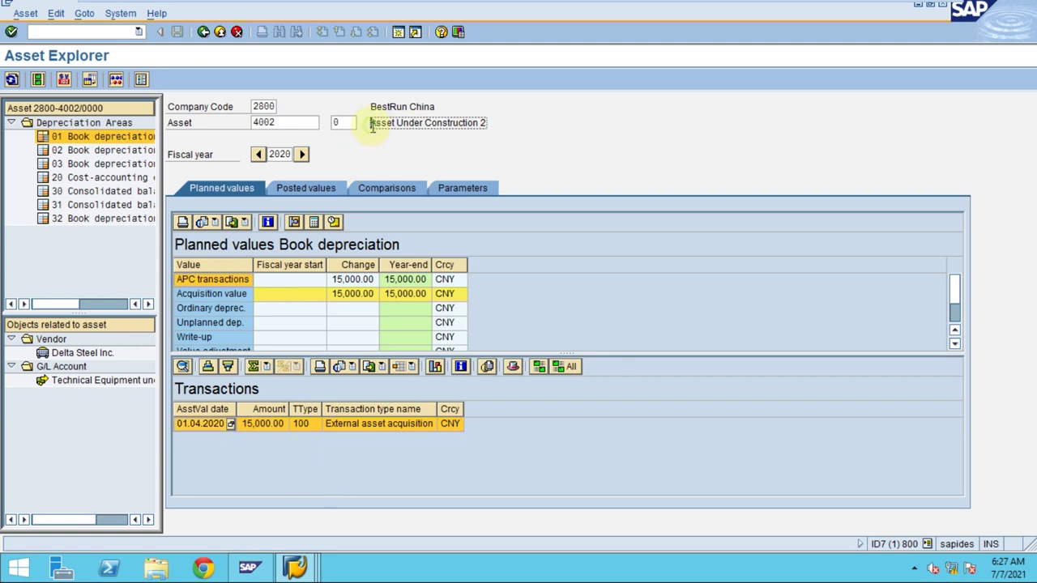
pyautogui.moveTo(372, 123); pyautogui.dragTo(504, 122)
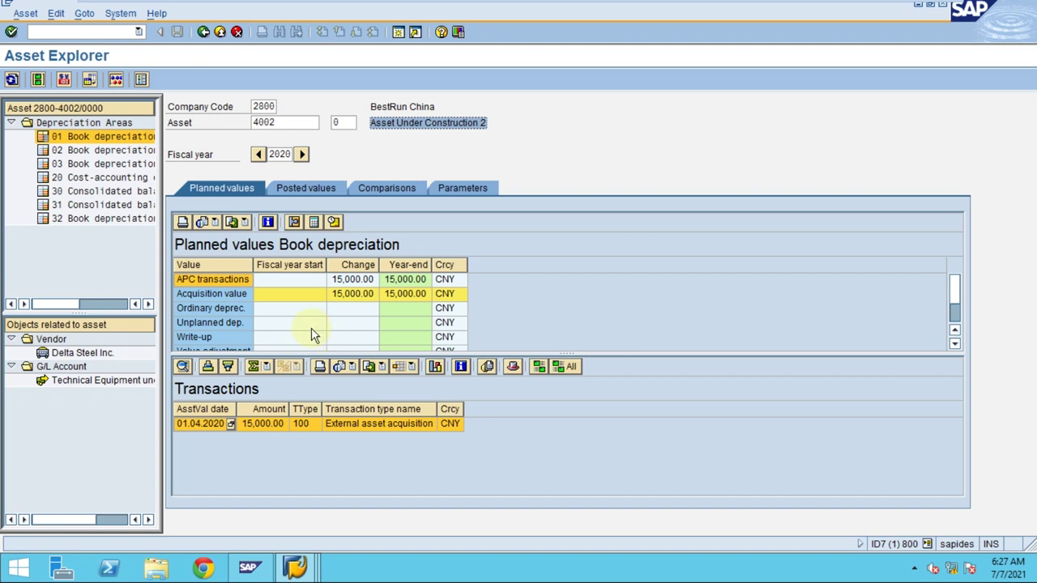
pyautogui.click(378, 124)
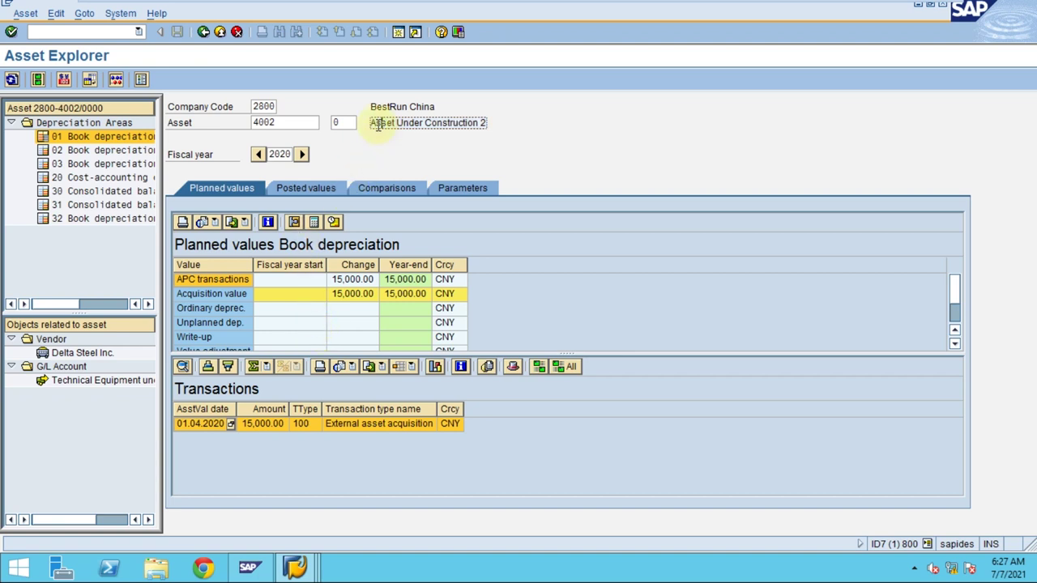
pyautogui.moveTo(371, 124); pyautogui.dragTo(488, 122)
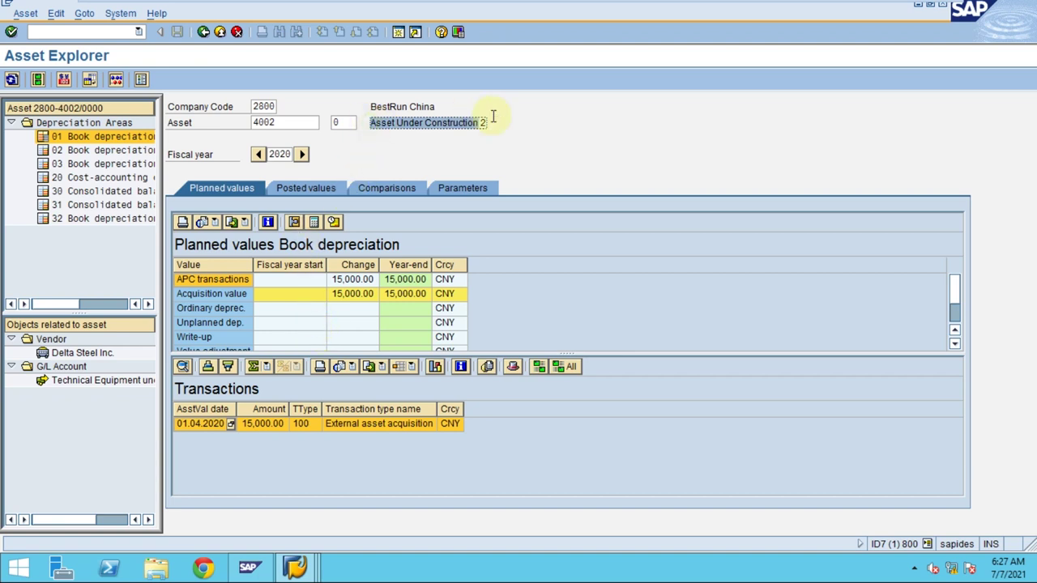
# Step: Open an additional session while keeping the Asset Explorer open
pyautogui.click(298, 564)
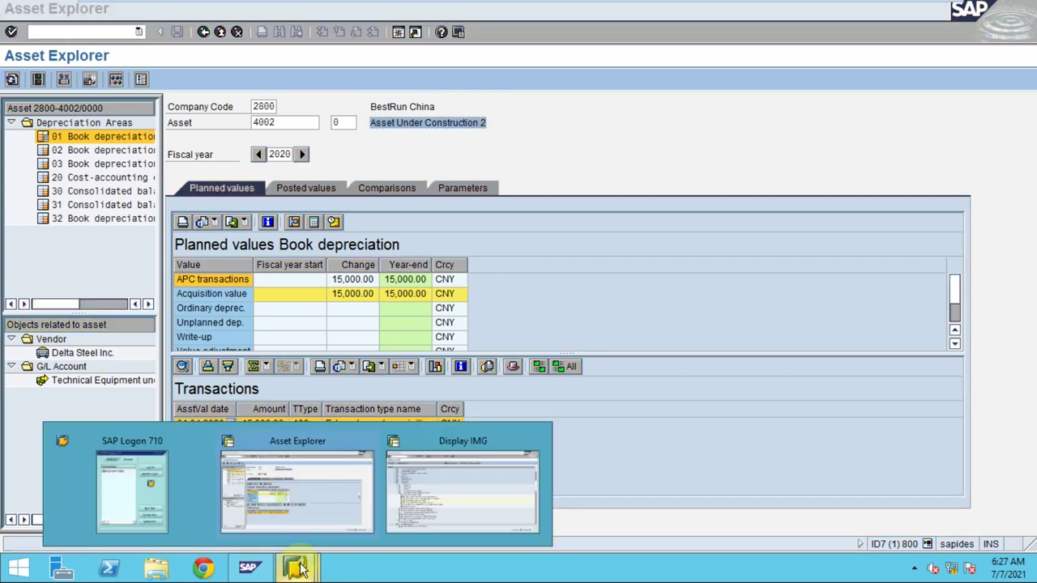
pyautogui.click(272, 519)
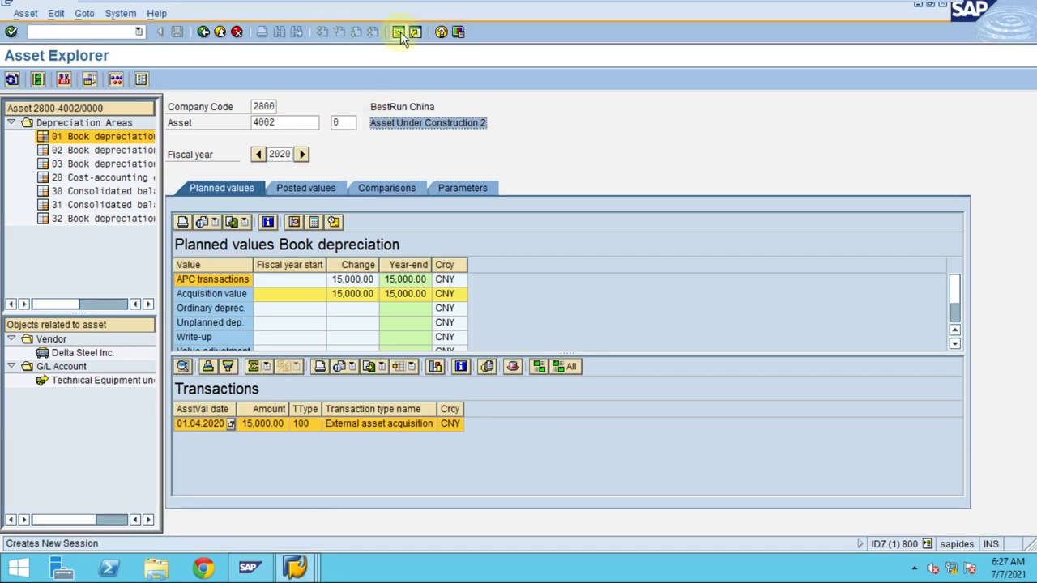
pyautogui.press('F3')
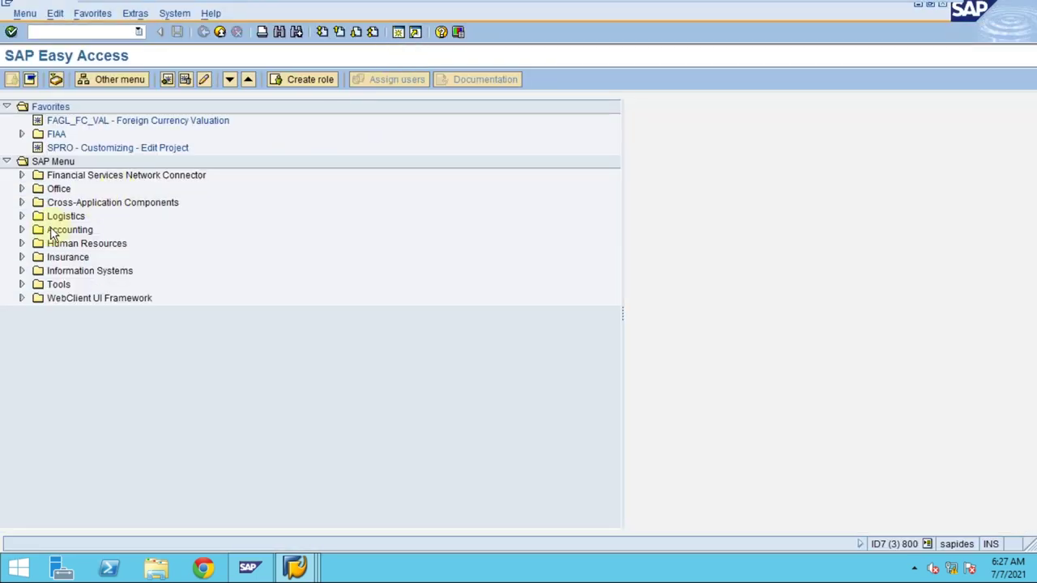
# Step: Start the AIAB - Distribute transaction from the Fixed Assets postings for capitalizing assets under construction
pyautogui.click(22, 230)
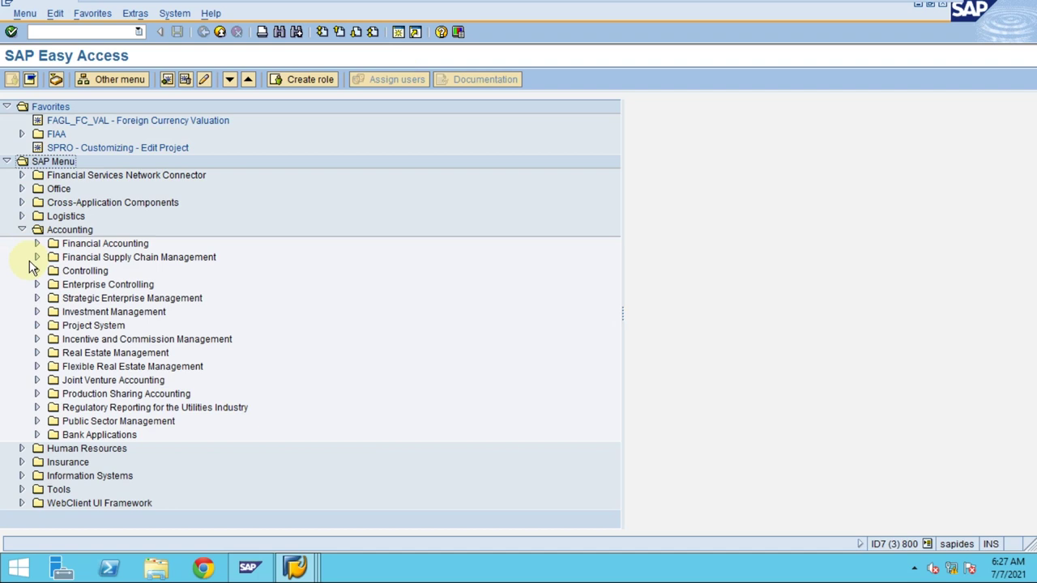
pyautogui.click(37, 243)
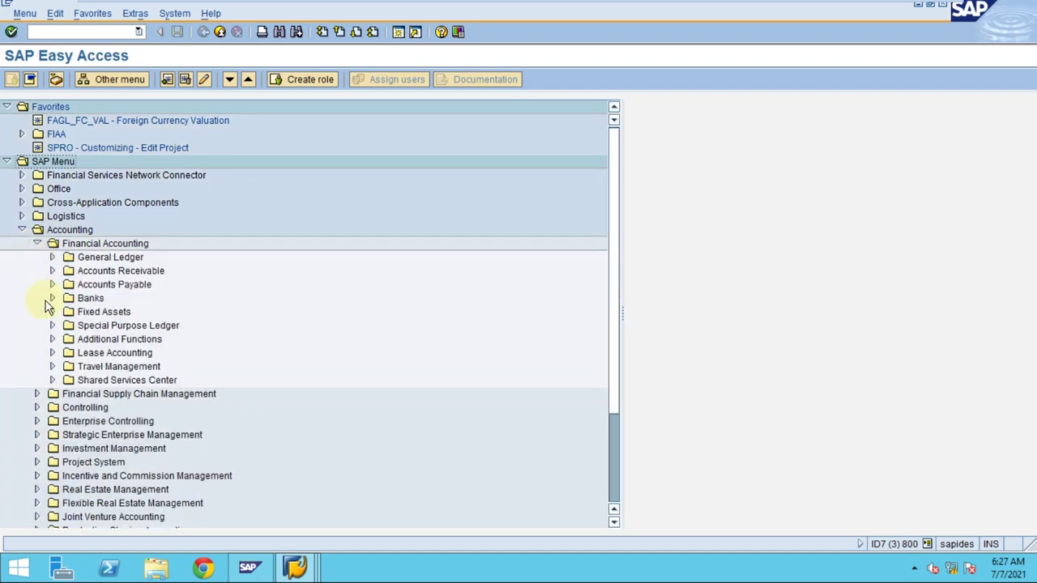
pyautogui.click(51, 312)
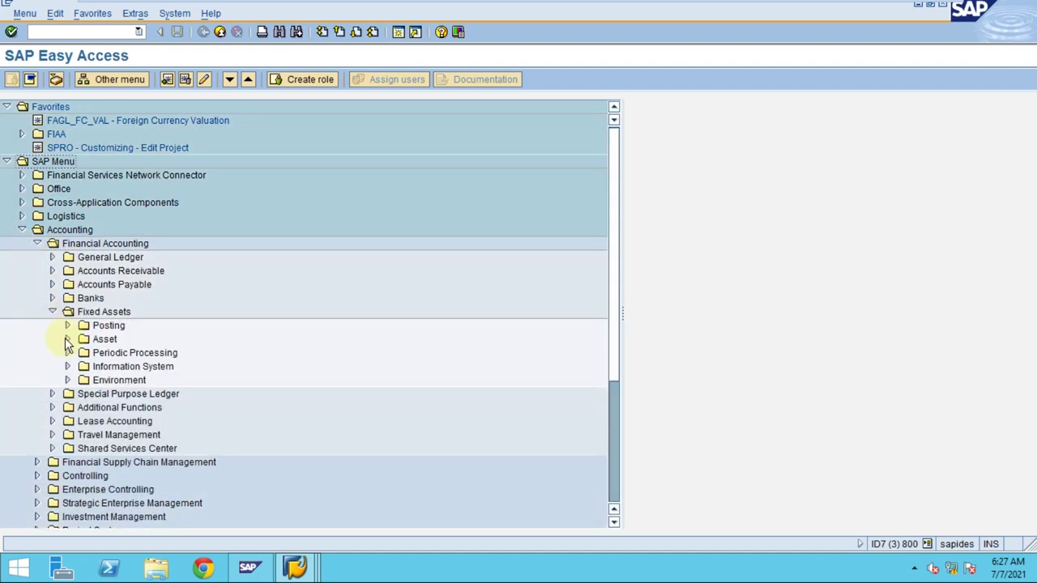
pyautogui.click(67, 326)
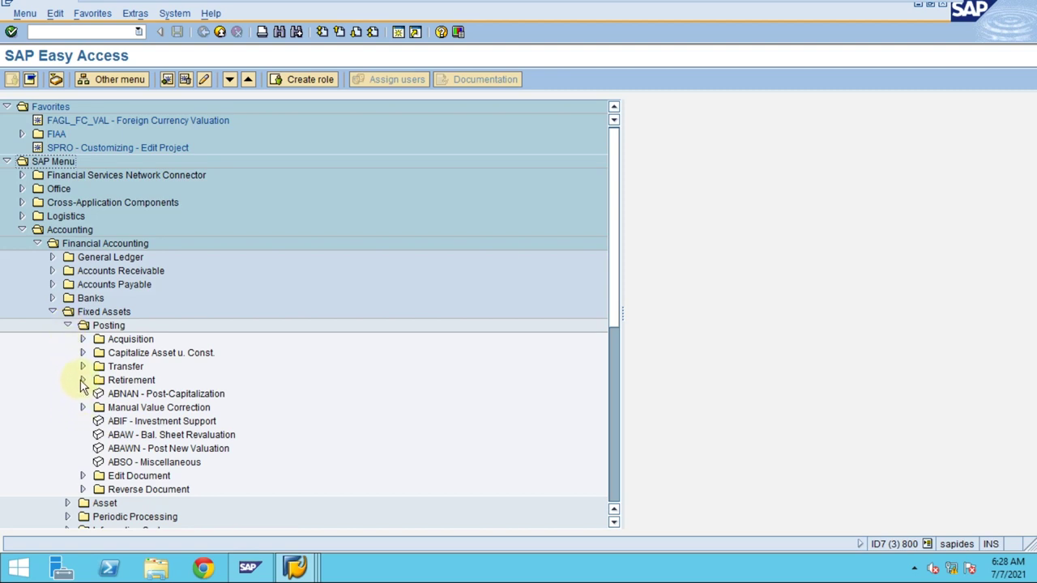
pyautogui.click(83, 354)
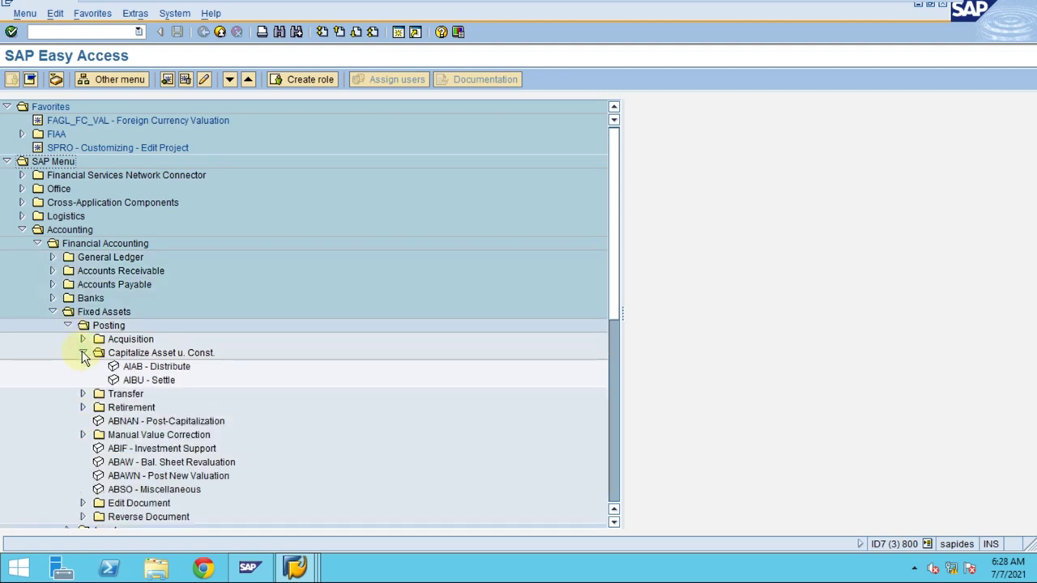
pyautogui.click(157, 371)
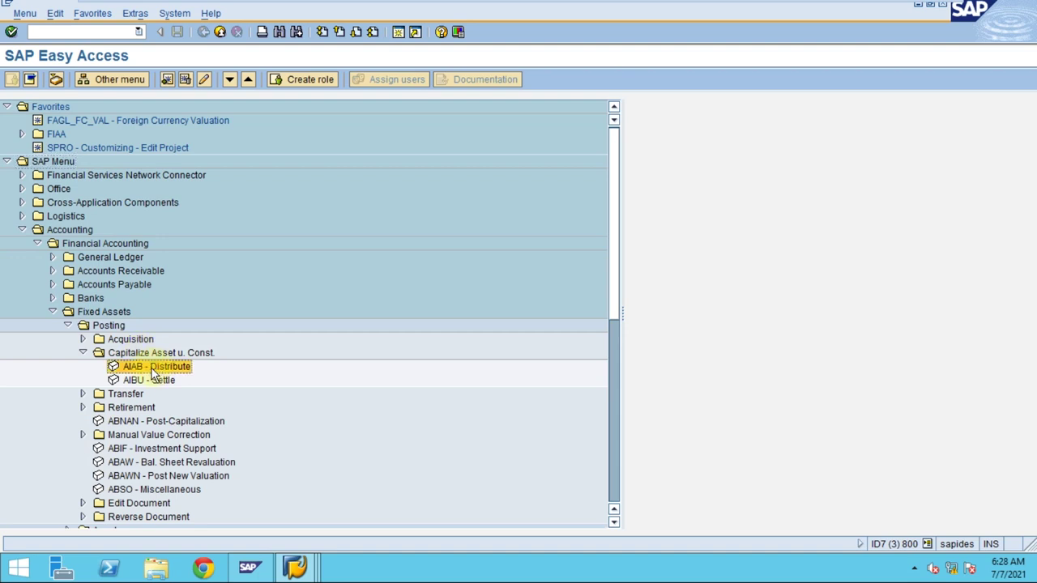
pyautogui.doubleClick(152, 370)
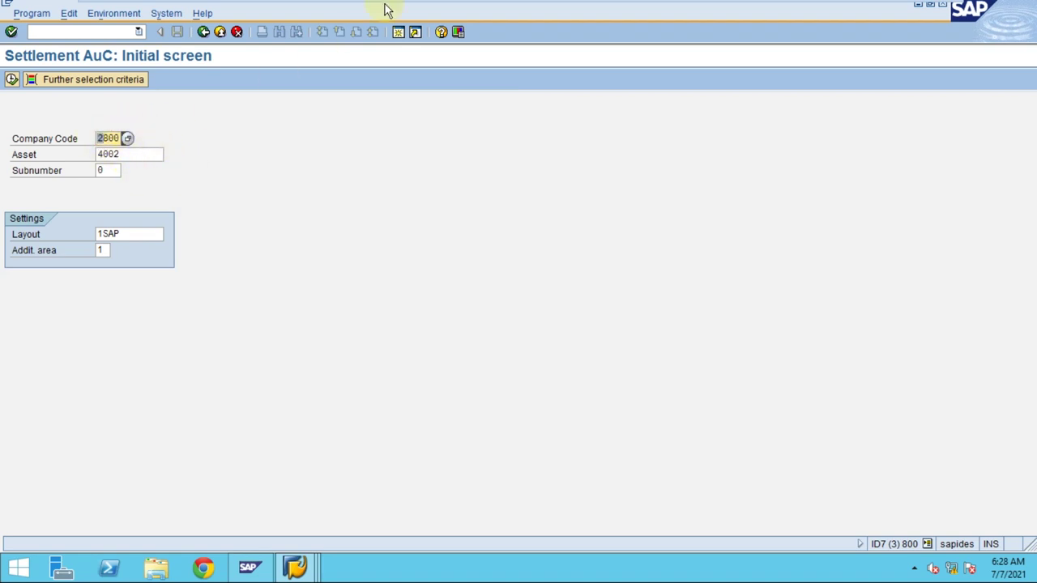
# Step: Run the settlement selection for asset 4002 in company code 2800 to list its line items
pyautogui.click(131, 154)
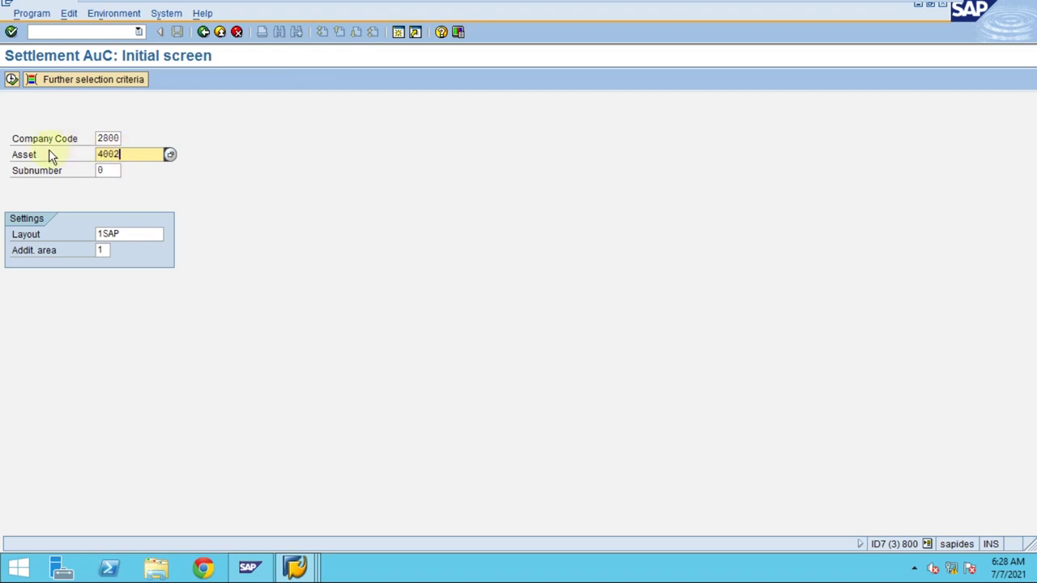
pyautogui.moveTo(126, 154); pyautogui.dragTo(84, 156)
pyautogui.click(125, 154)
pyautogui.moveTo(125, 154); pyautogui.dragTo(84, 153)
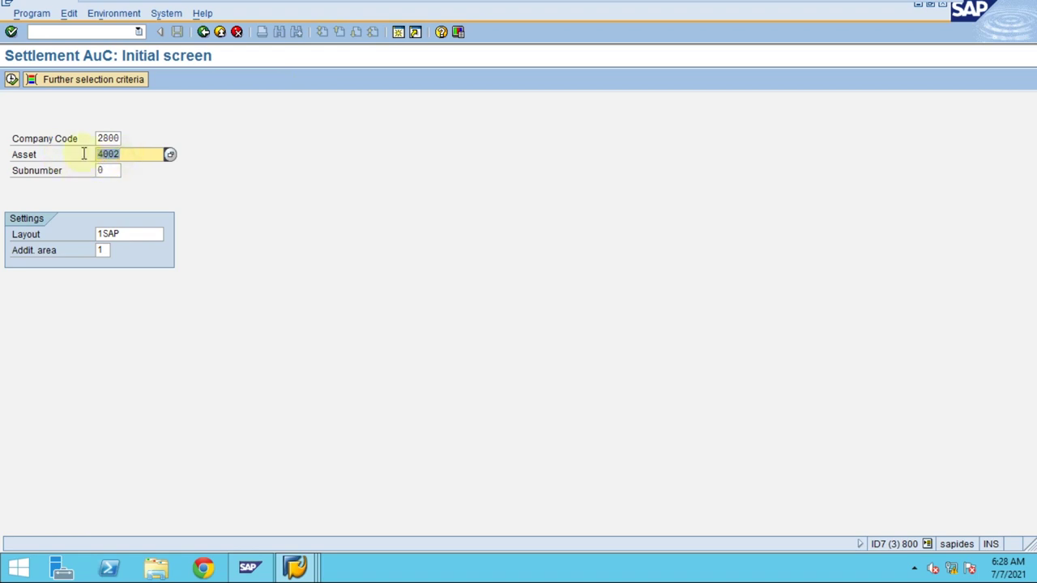
pyautogui.click(11, 81)
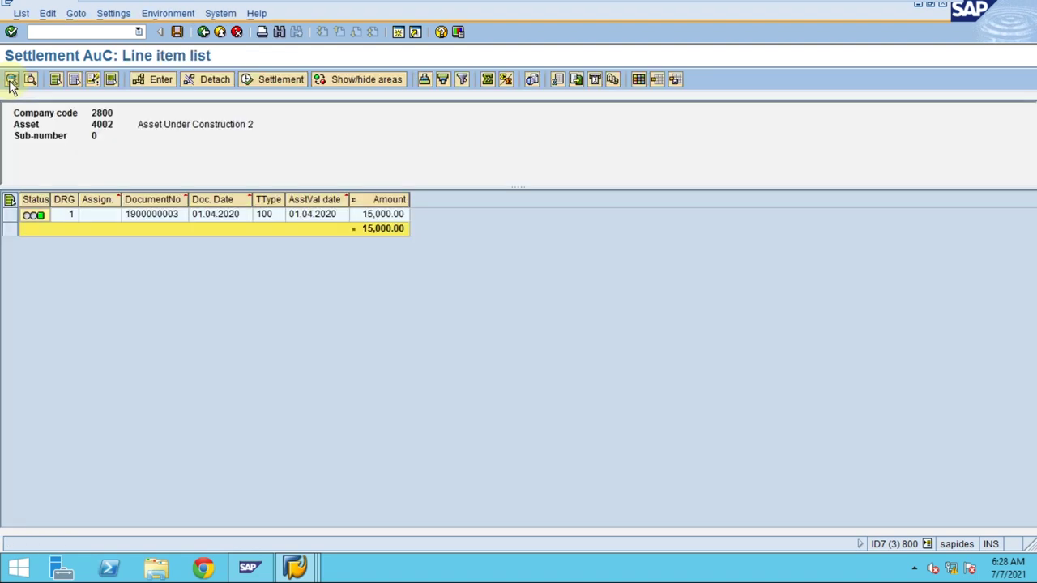
# Step: Select the 15,000.00 line item dated 01.04.2020 and open its existing distribution rules for changing
pyautogui.click(151, 214)
pyautogui.click(10, 214)
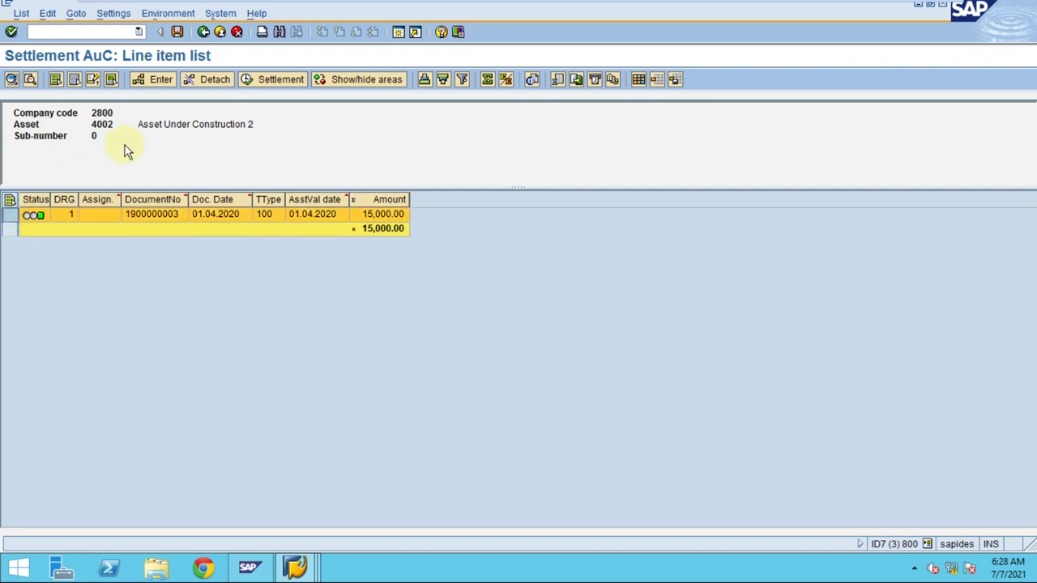
pyautogui.click(161, 80)
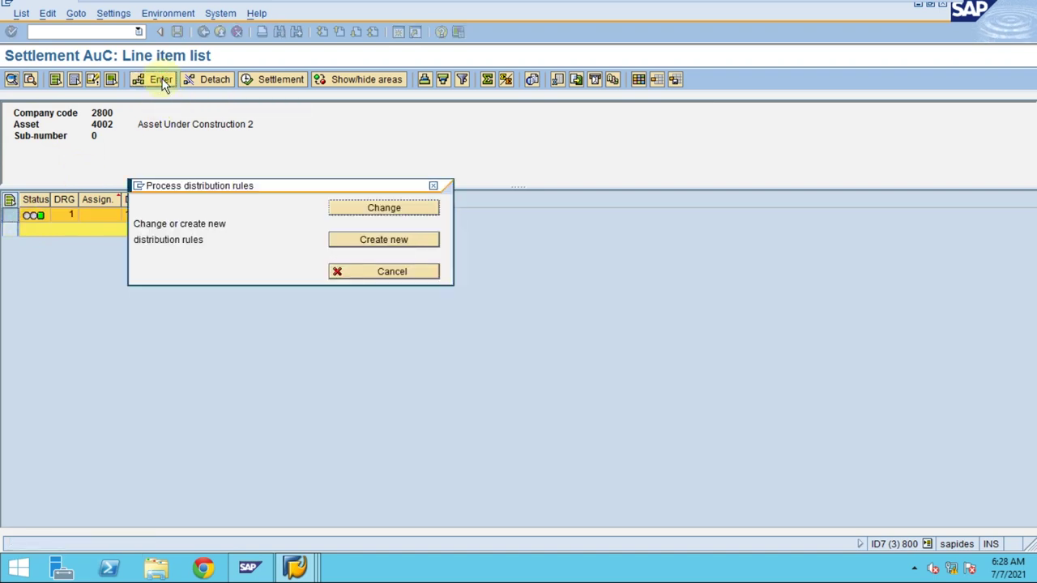
pyautogui.click(372, 208)
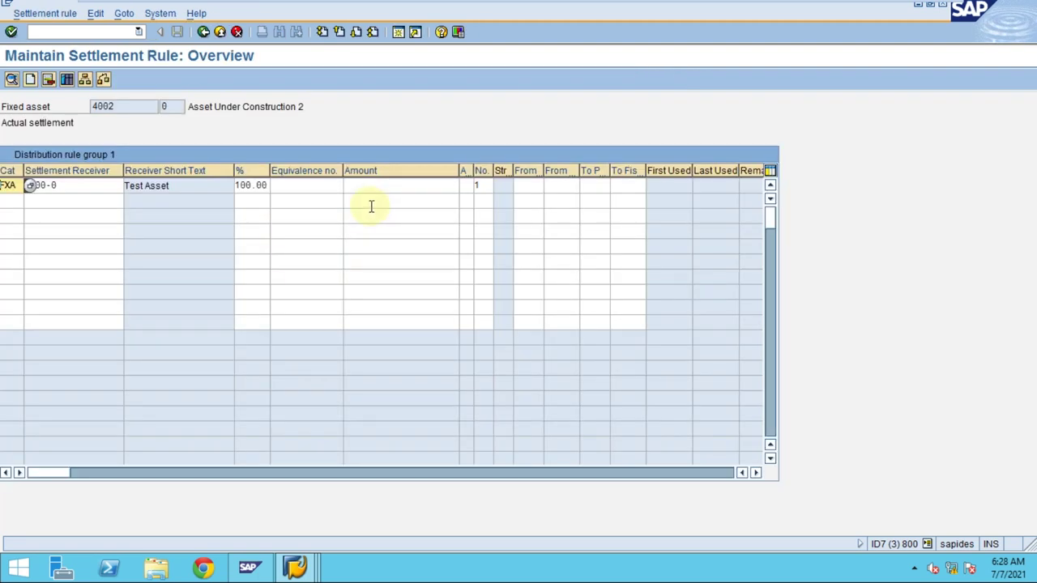
# Step: Review the possible account assignment categories for the first distribution rule and choose FXA (Asset)
pyautogui.click(47, 186)
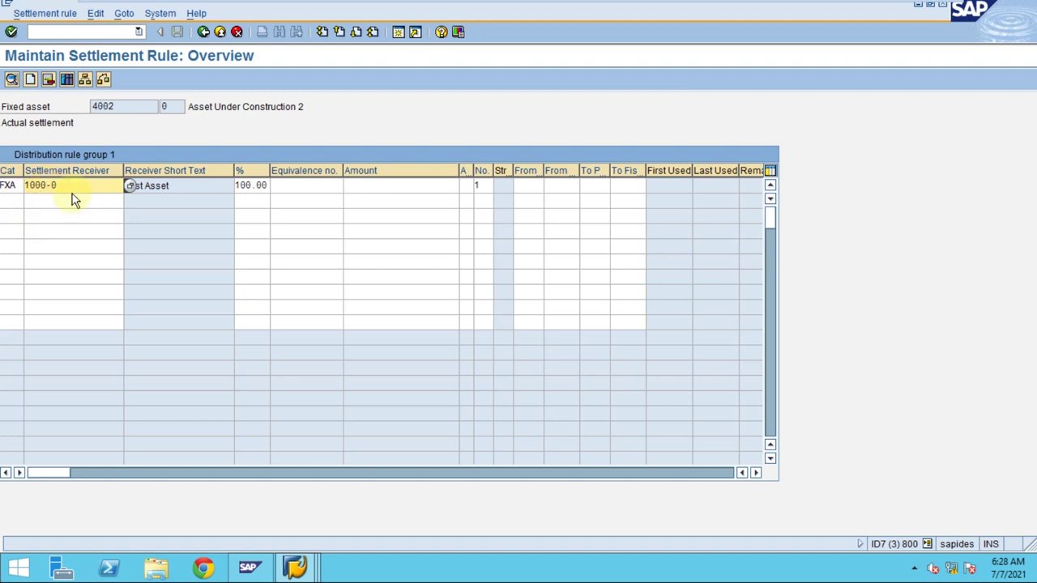
pyautogui.click(14, 187)
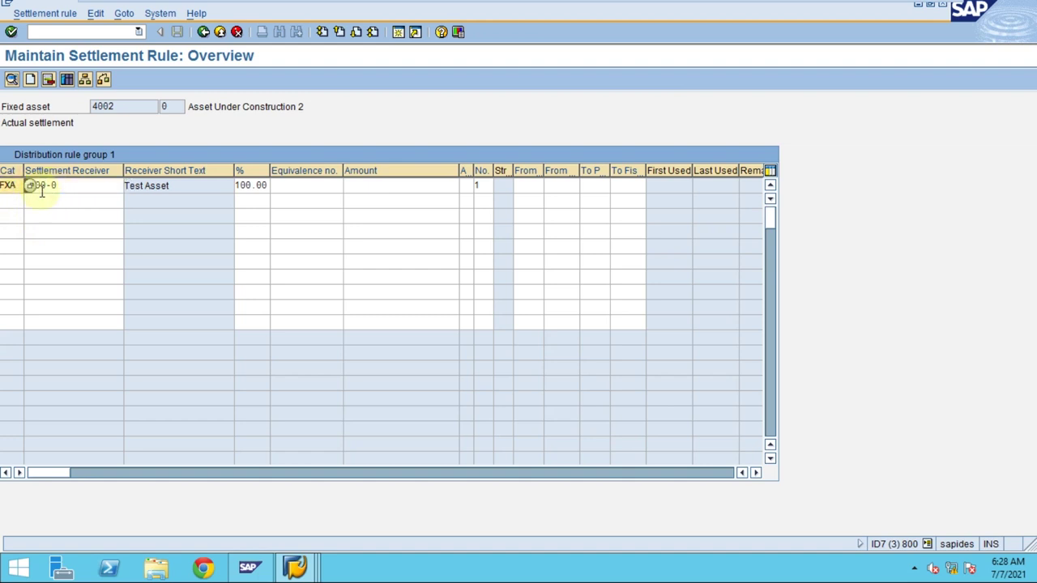
pyautogui.click(33, 193)
pyautogui.click(13, 189)
pyautogui.moveTo(3, 189); pyautogui.dragTo(28, 190)
pyautogui.press('F4')
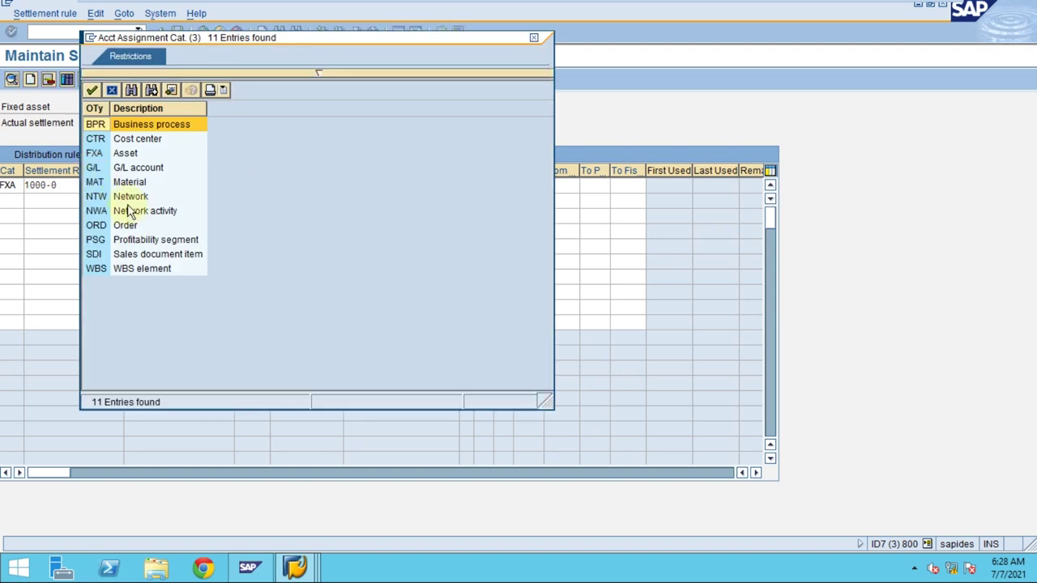
pyautogui.click(116, 156)
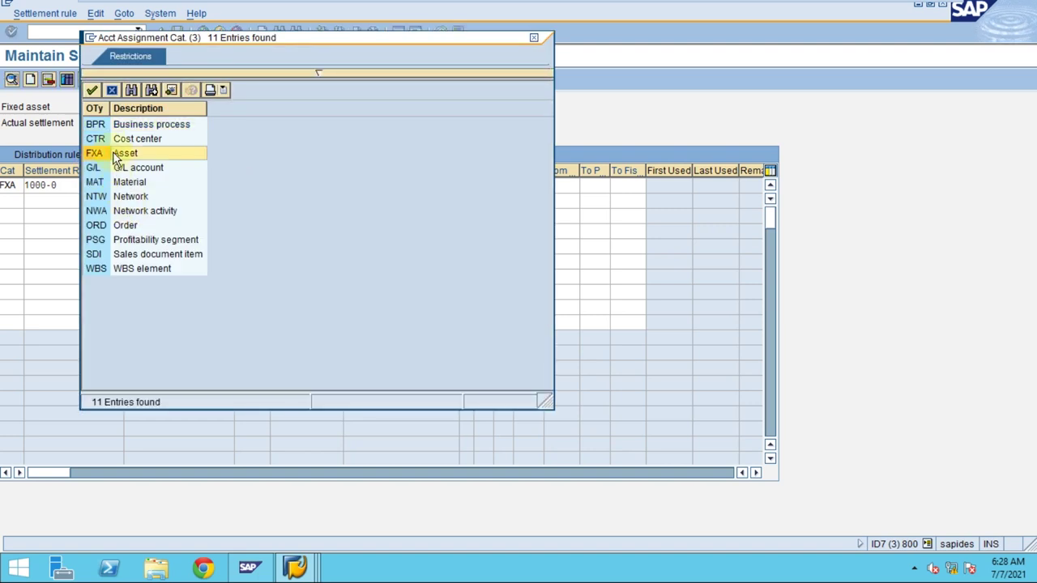
pyautogui.click(121, 141)
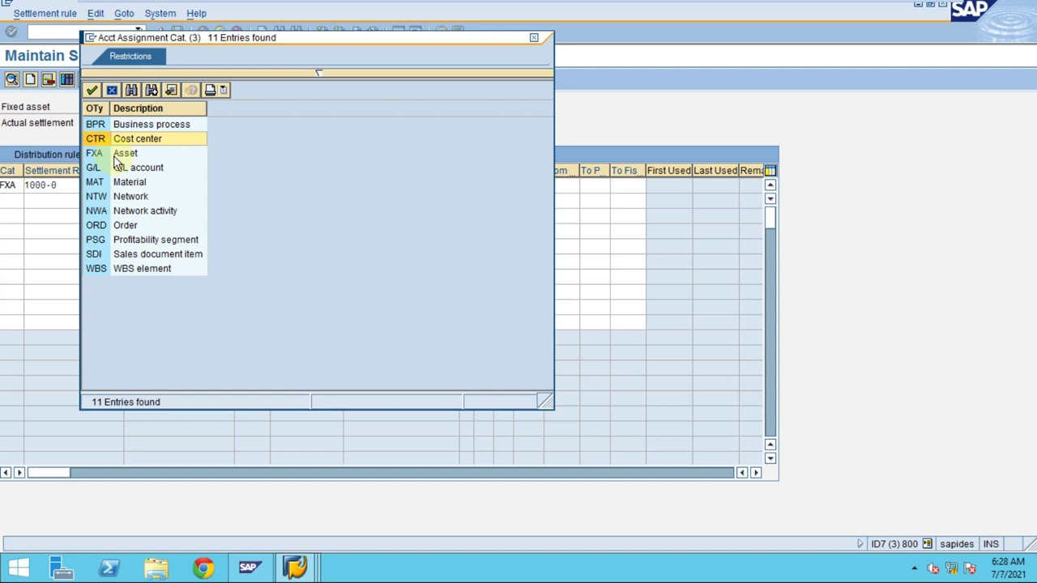
pyautogui.click(113, 156)
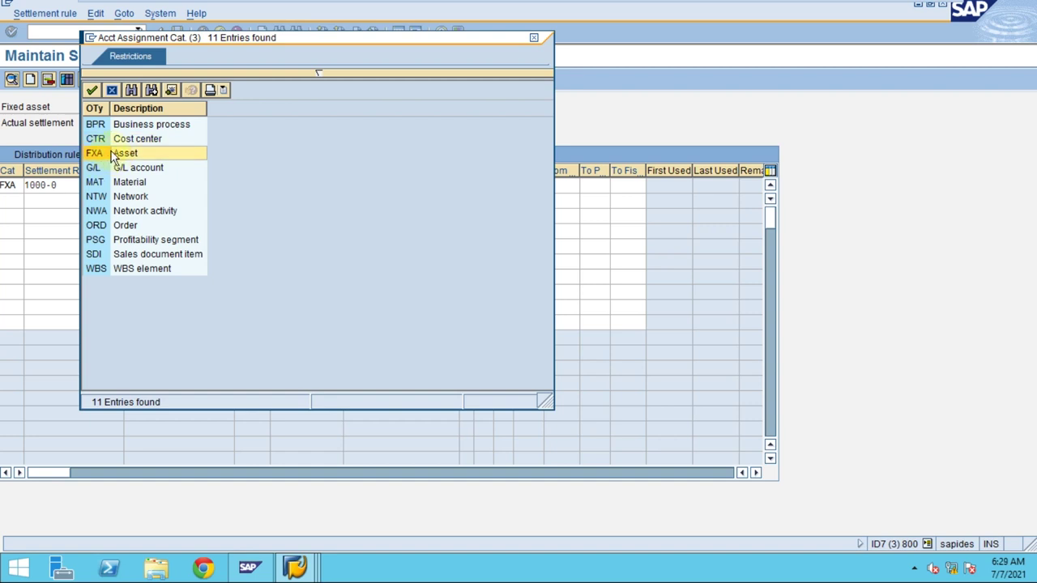
pyautogui.doubleClick(114, 155)
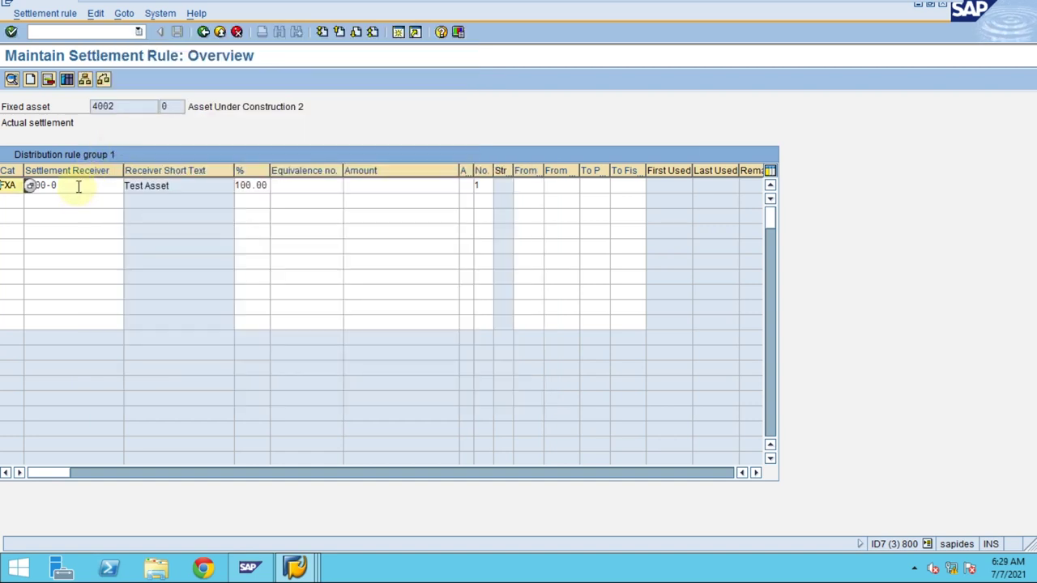
# Step: Search for possible settlement receiver assets in company code 2800 for the first distribution rule
pyautogui.click(121, 187)
pyautogui.press('F4')
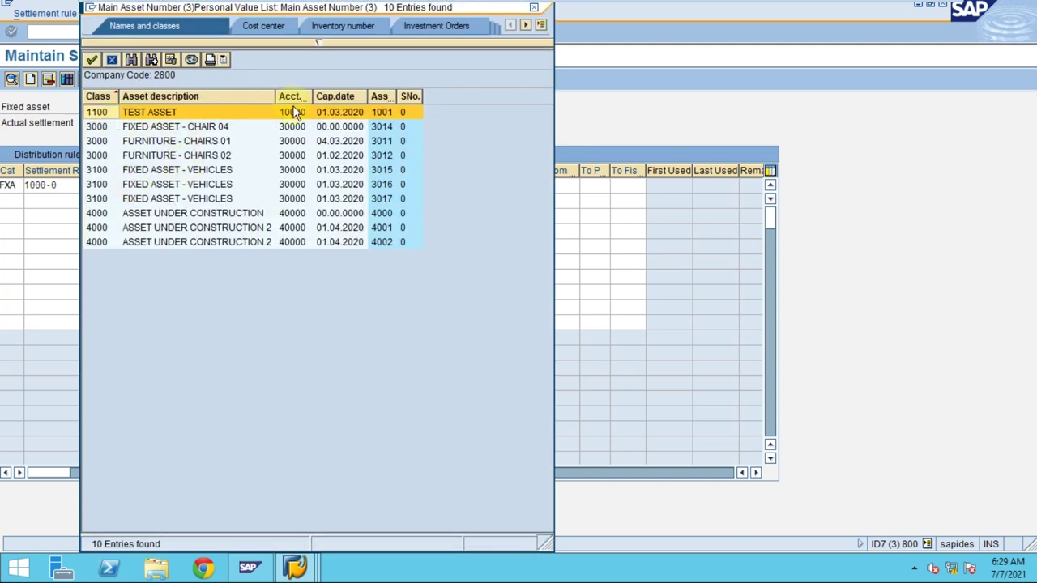
pyautogui.click(191, 61)
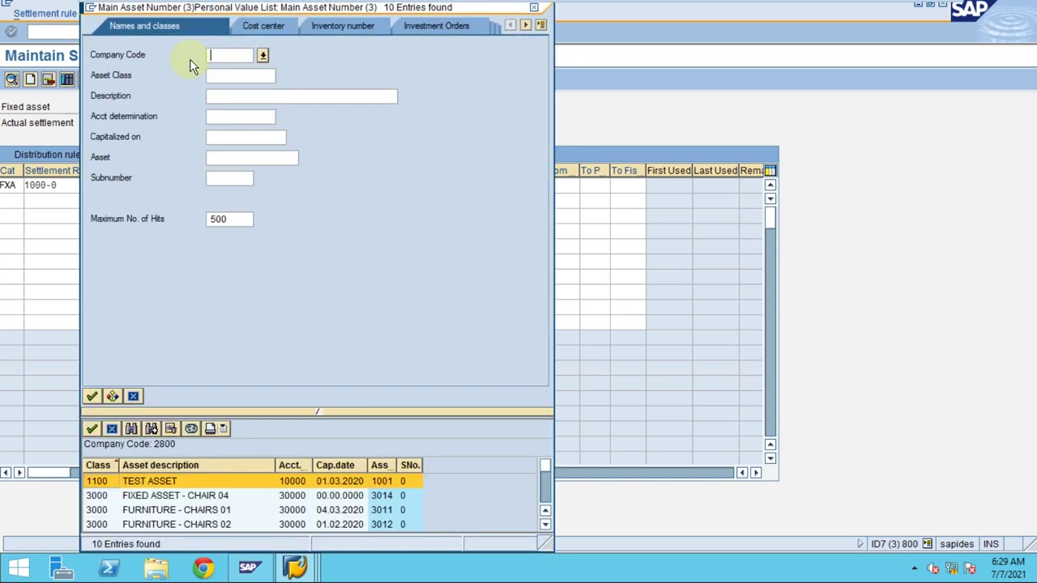
pyautogui.press('Return')
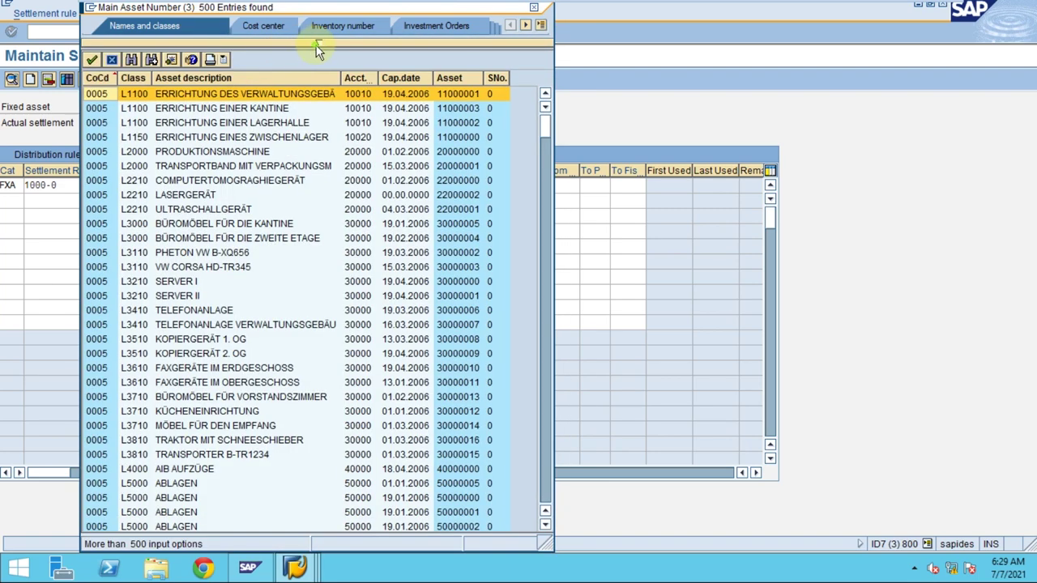
pyautogui.click(280, 47)
pyautogui.click(238, 55)
pyautogui.write('2800')
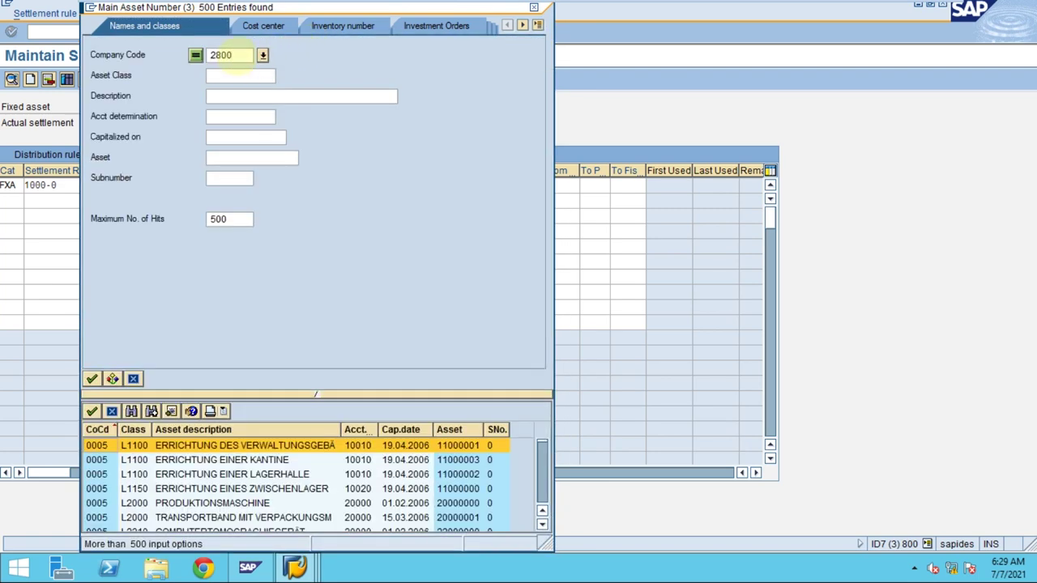
pyautogui.press('Return')
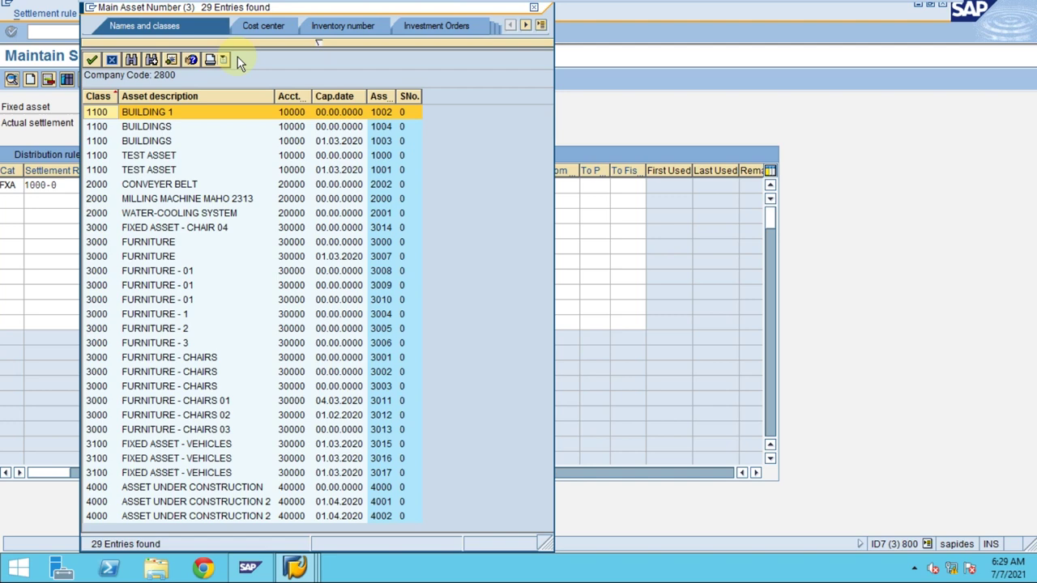
# Step: Sort the asset list by asset number and choose asset 1002 (Building 1) as the settlement receiver
pyautogui.click(378, 96)
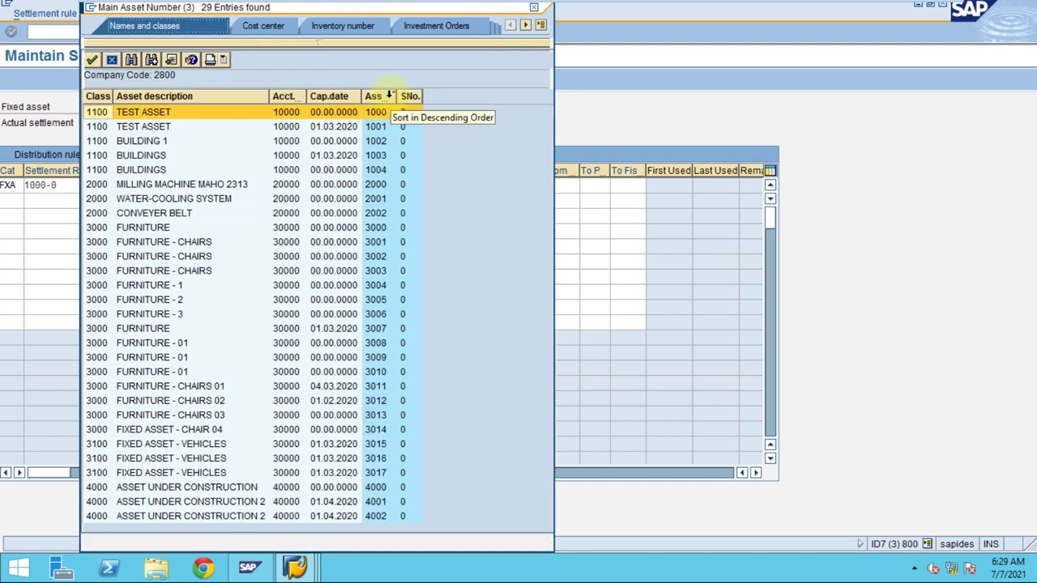
pyautogui.moveTo(346, 4); pyautogui.dragTo(514, 40)
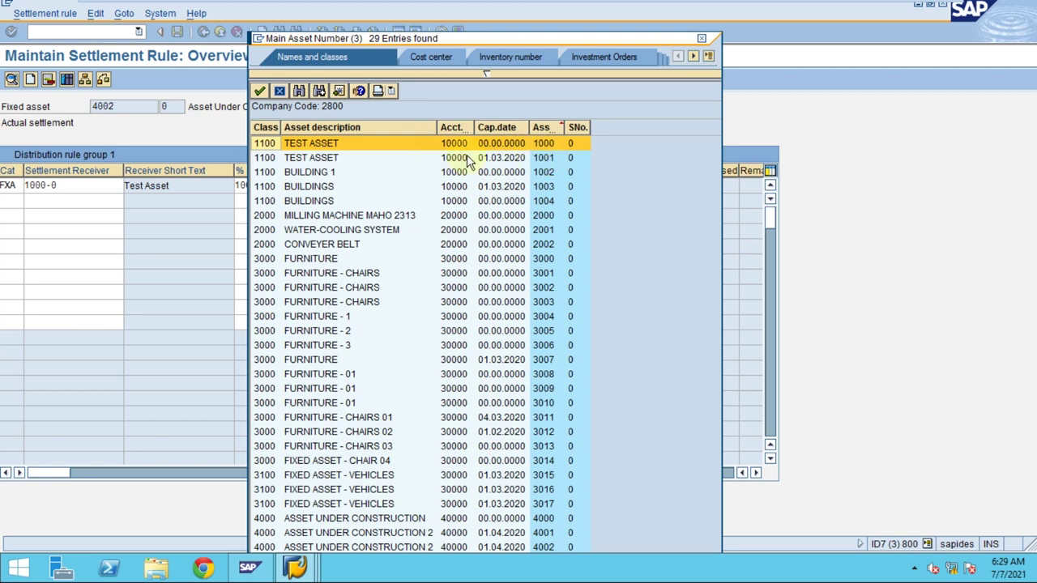
pyautogui.click(333, 158)
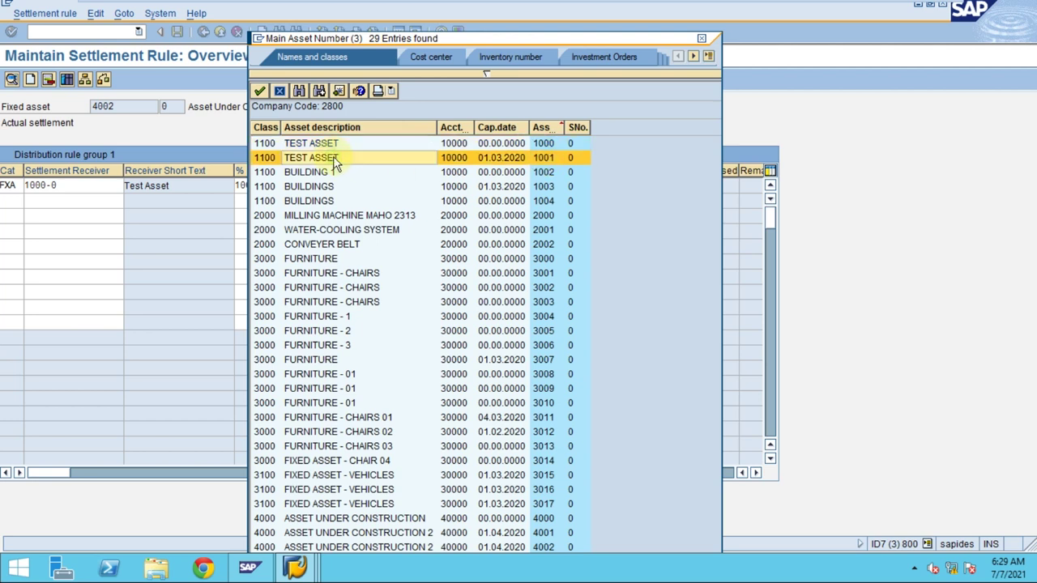
pyautogui.click(502, 174)
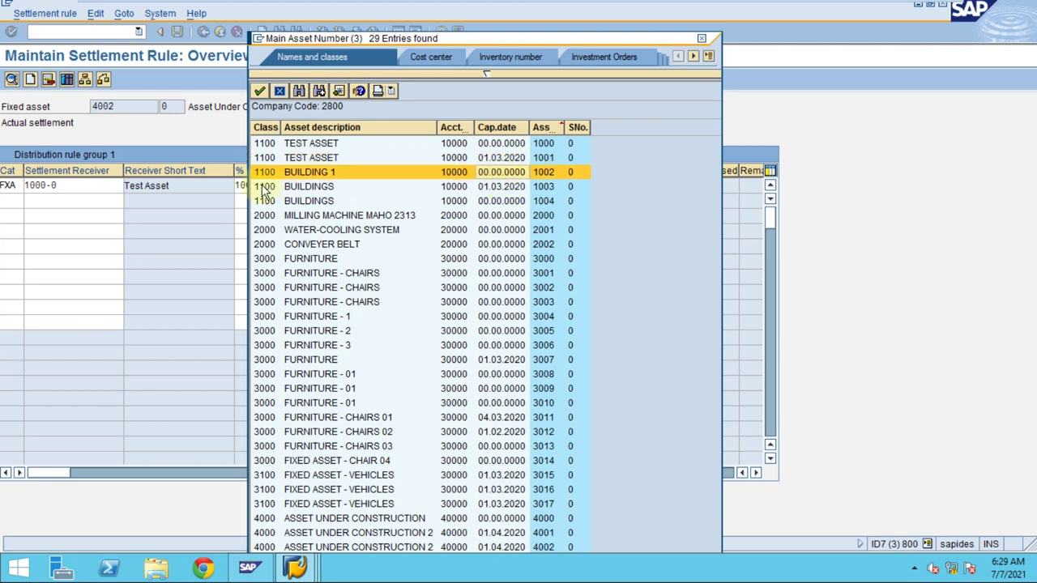
pyautogui.click(543, 144)
pyautogui.click(548, 180)
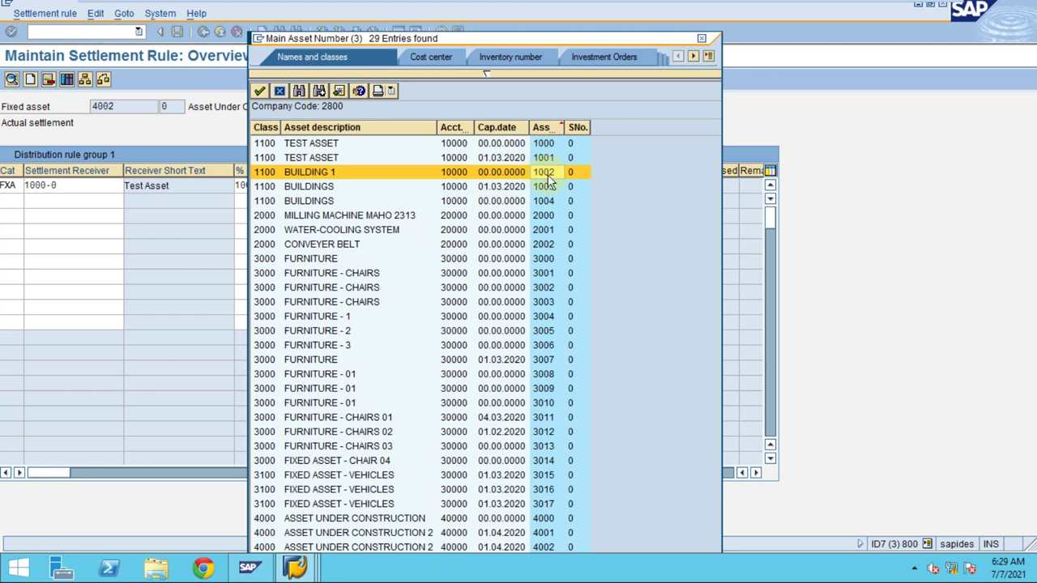
pyautogui.doubleClick(547, 178)
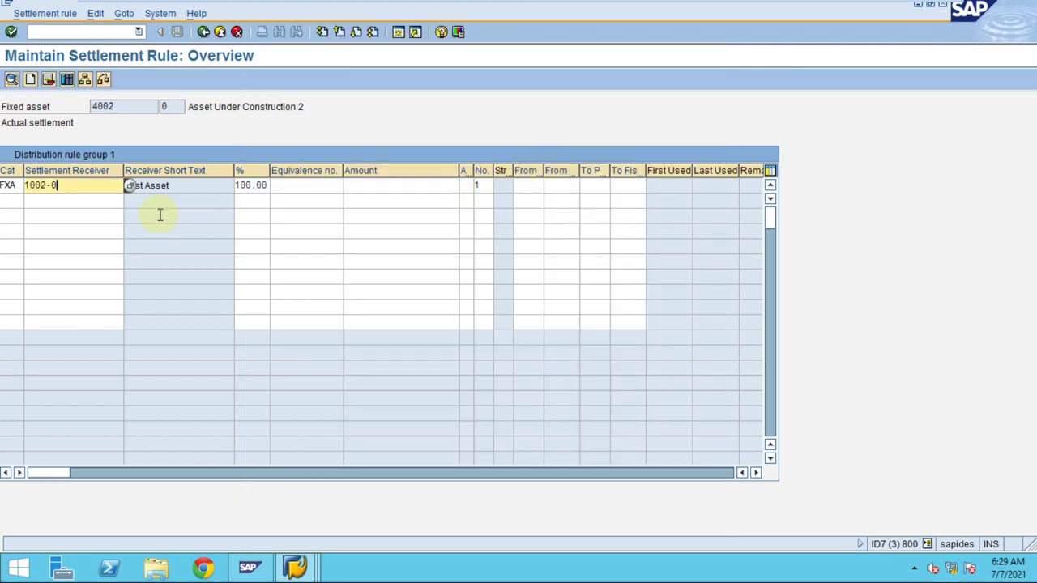
# Step: Examine the receiver text, percentage and amount of the first distribution rule against the asset being settled
pyautogui.click(167, 188)
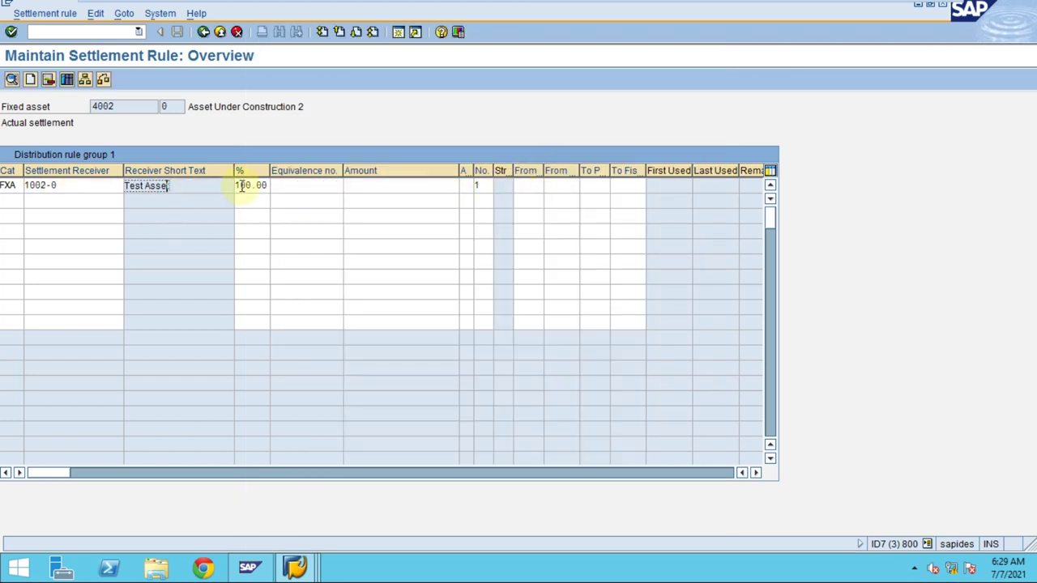
pyautogui.click(241, 185)
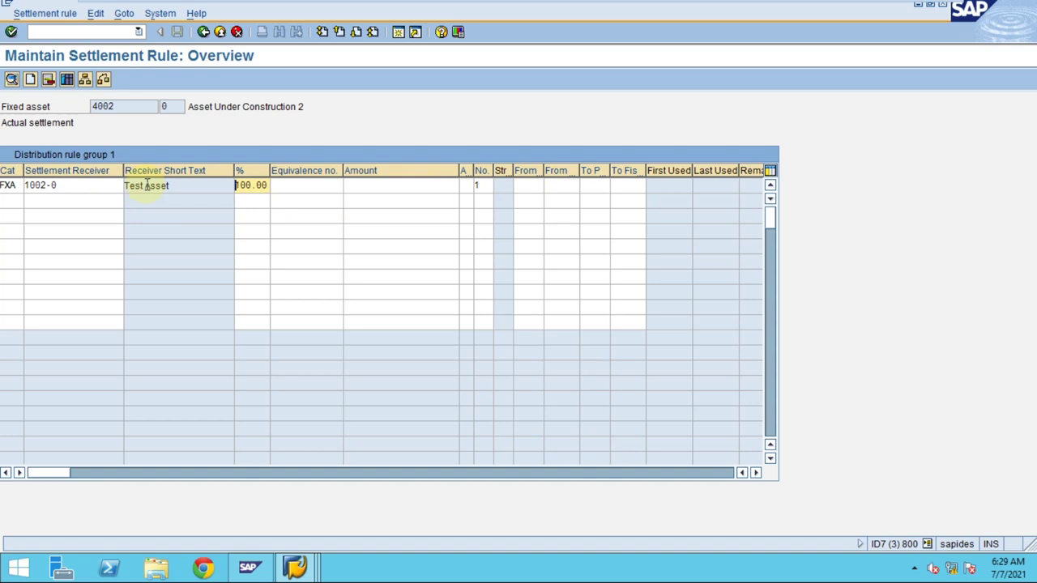
pyautogui.moveTo(174, 186); pyautogui.dragTo(116, 193)
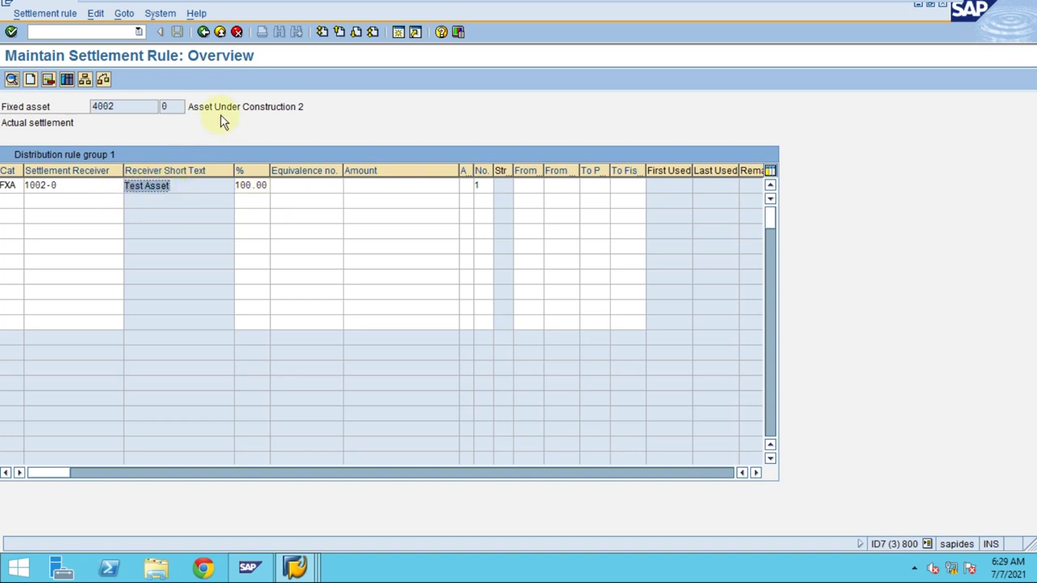
pyautogui.moveTo(189, 106); pyautogui.dragTo(329, 107)
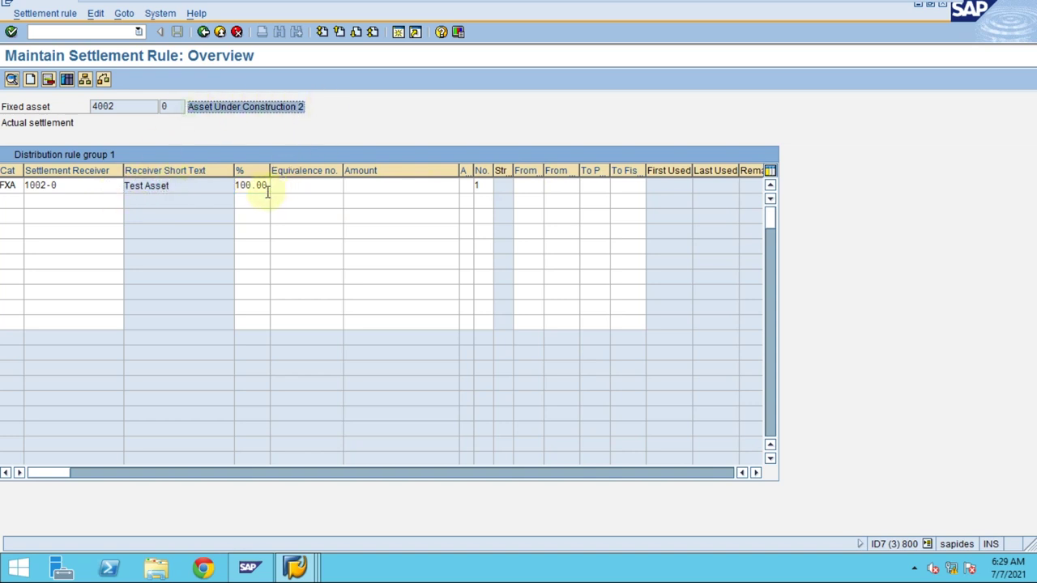
pyautogui.moveTo(265, 187); pyautogui.dragTo(245, 189)
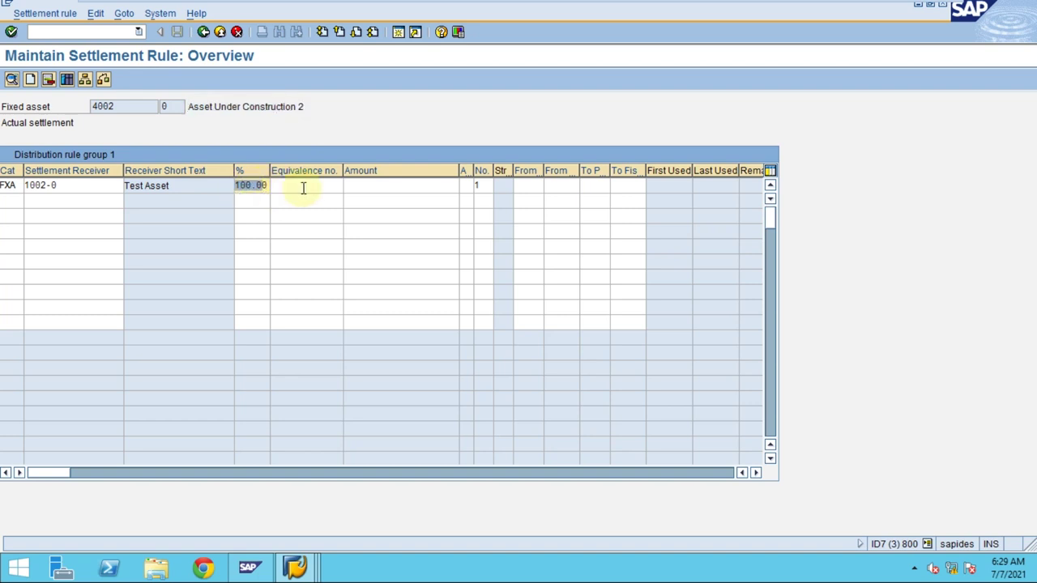
pyautogui.click(370, 186)
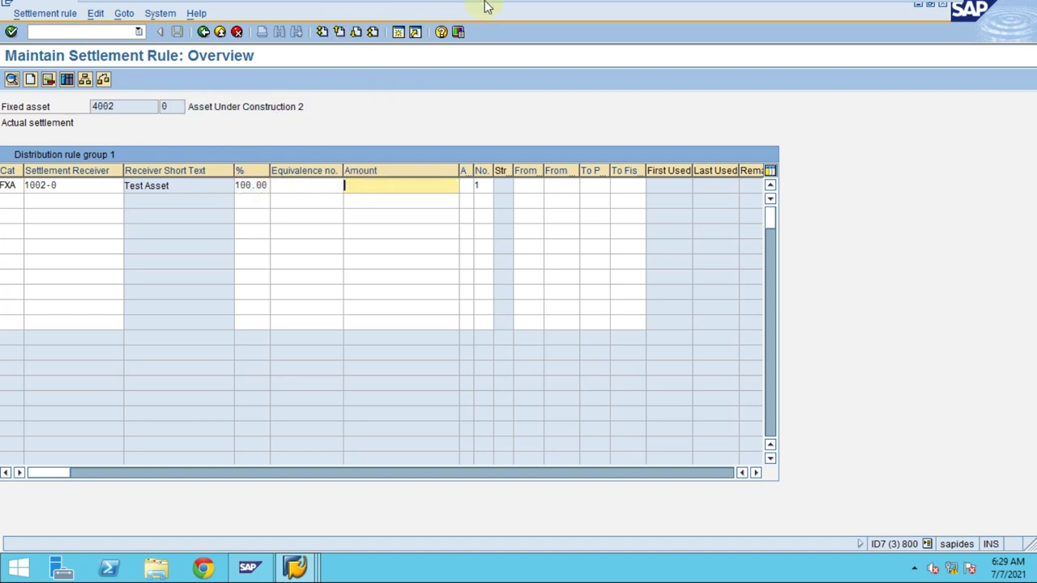
pyautogui.moveTo(555, 7)
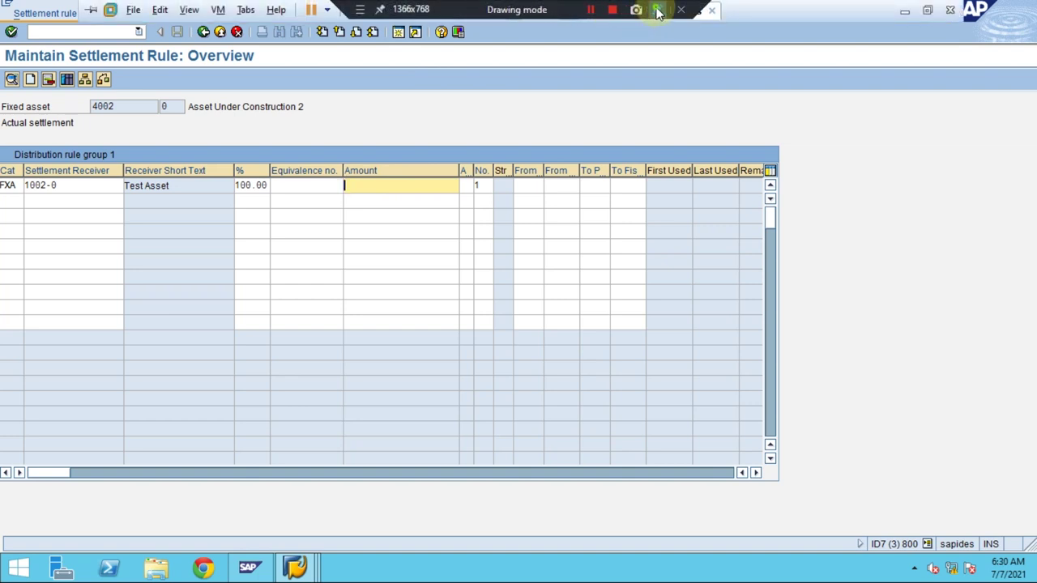
pyautogui.click(656, 10)
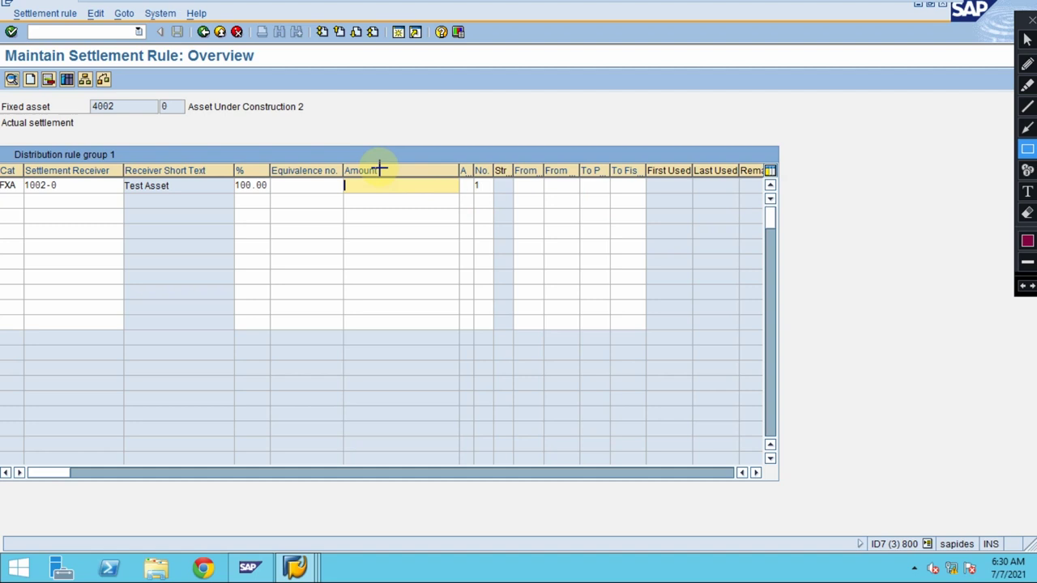
pyautogui.moveTo(342, 156)
pyautogui.mouseDown()
pyautogui.moveTo(370, 197)
pyautogui.moveTo(462, 230)
pyautogui.mouseUp()
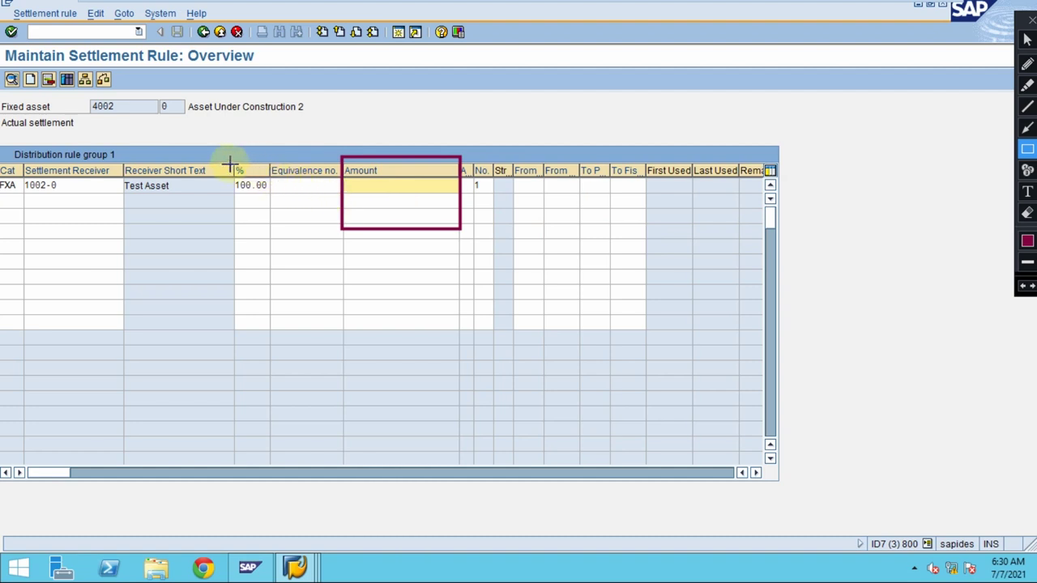
pyautogui.moveTo(230, 157); pyautogui.dragTo(271, 210)
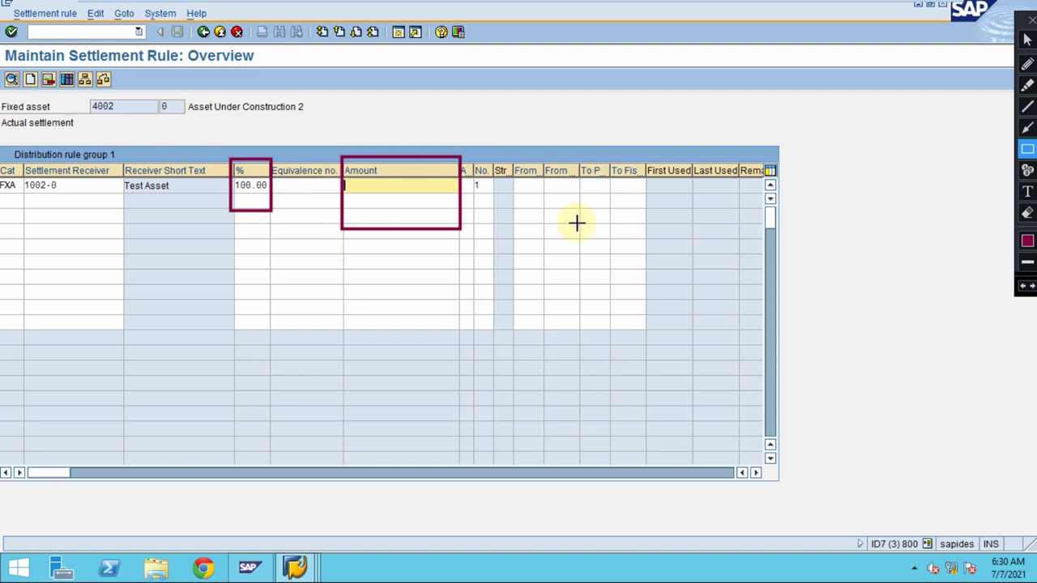
pyautogui.click(1025, 128)
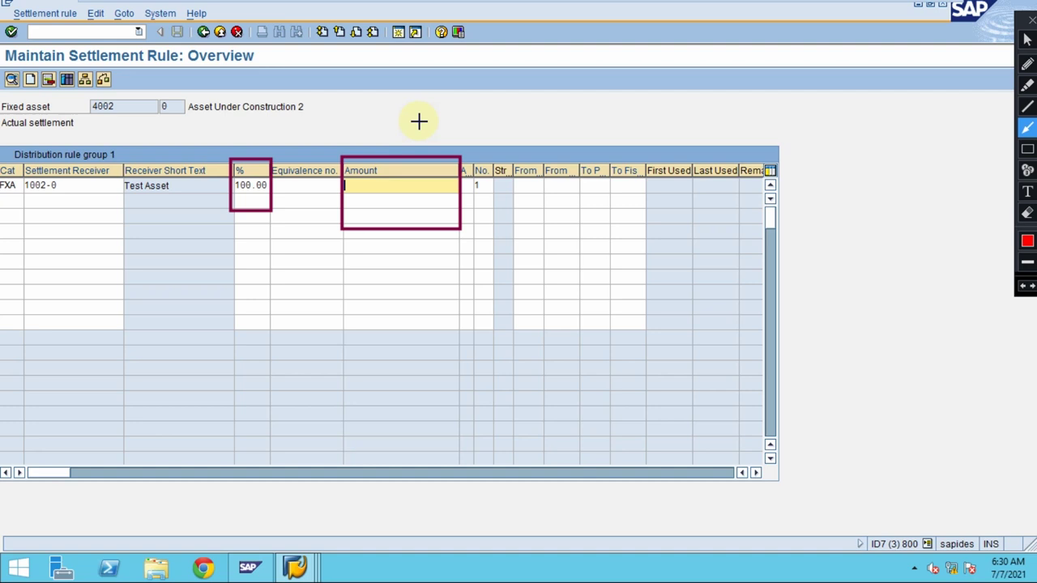
# Step: Check the rule's percentage and amount entries and return to the settlement line item list
pyautogui.click(257, 186)
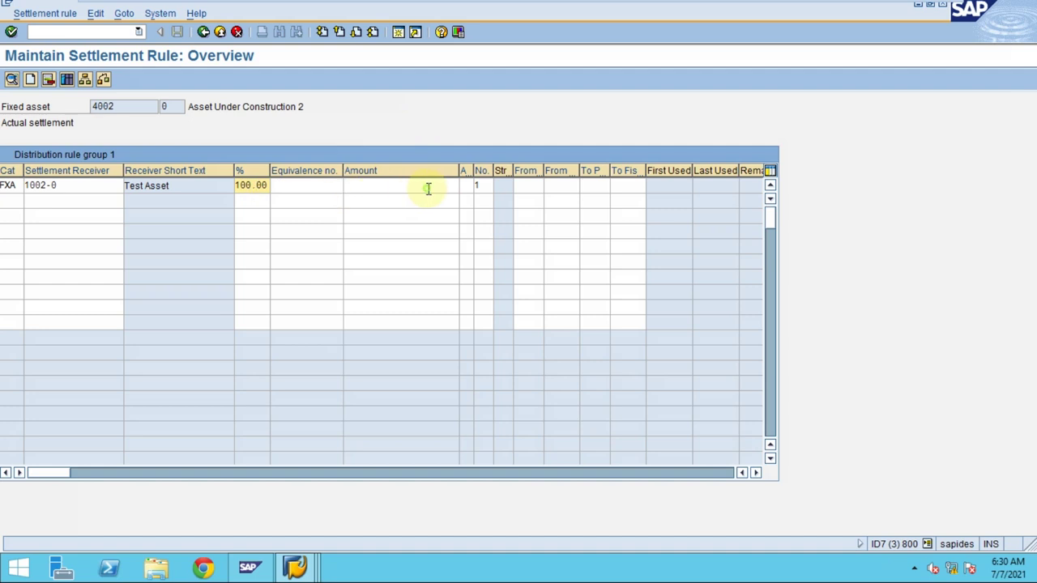
pyautogui.click(427, 189)
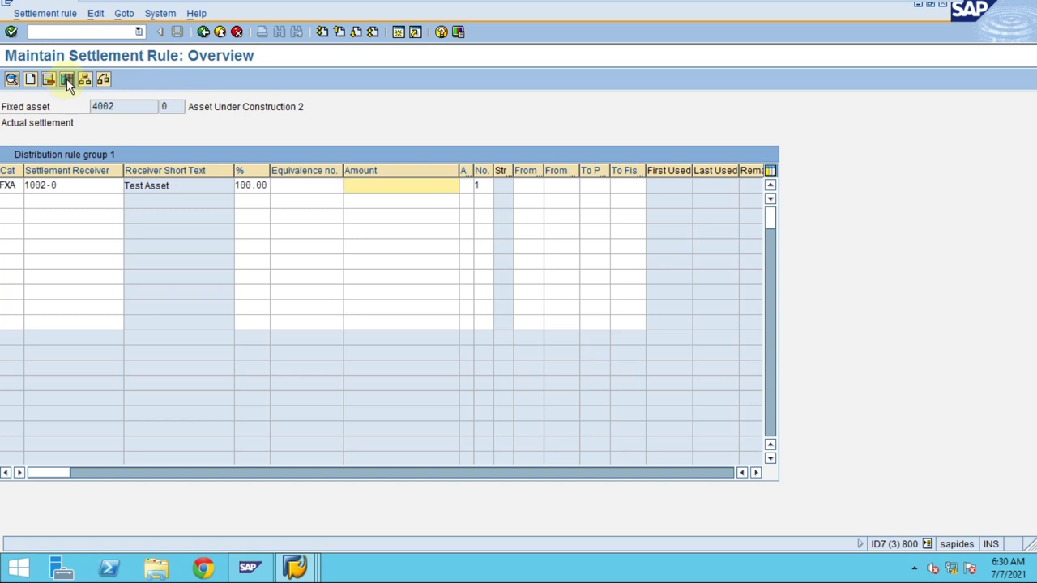
pyautogui.click(204, 33)
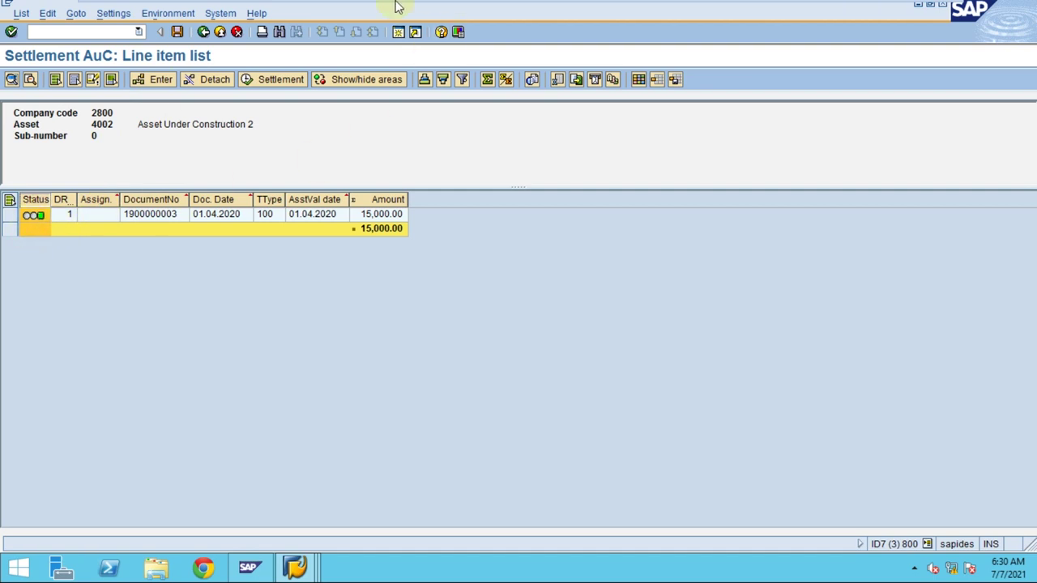
pyautogui.moveTo(559, 6)
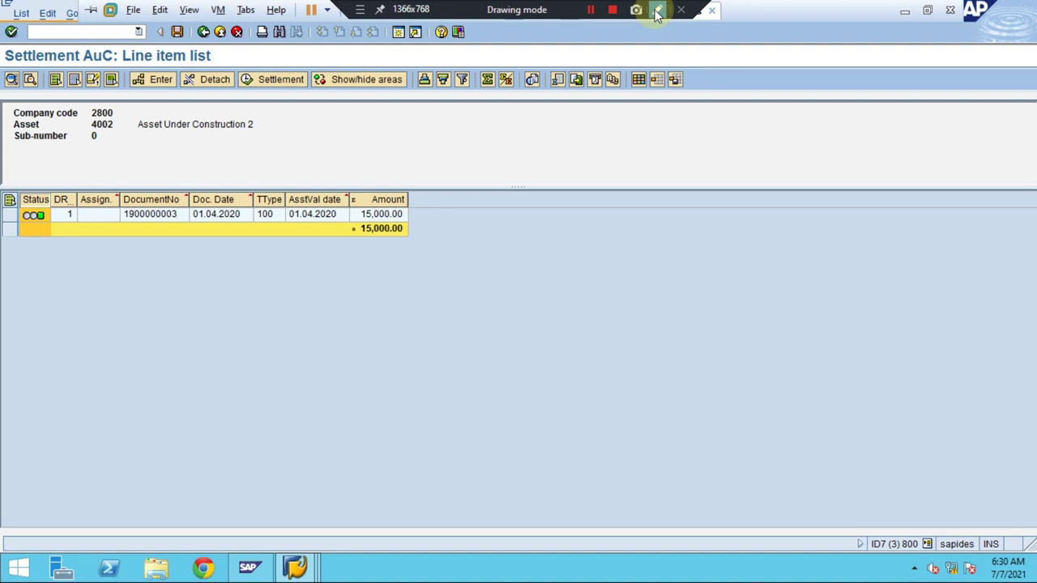
pyautogui.click(658, 11)
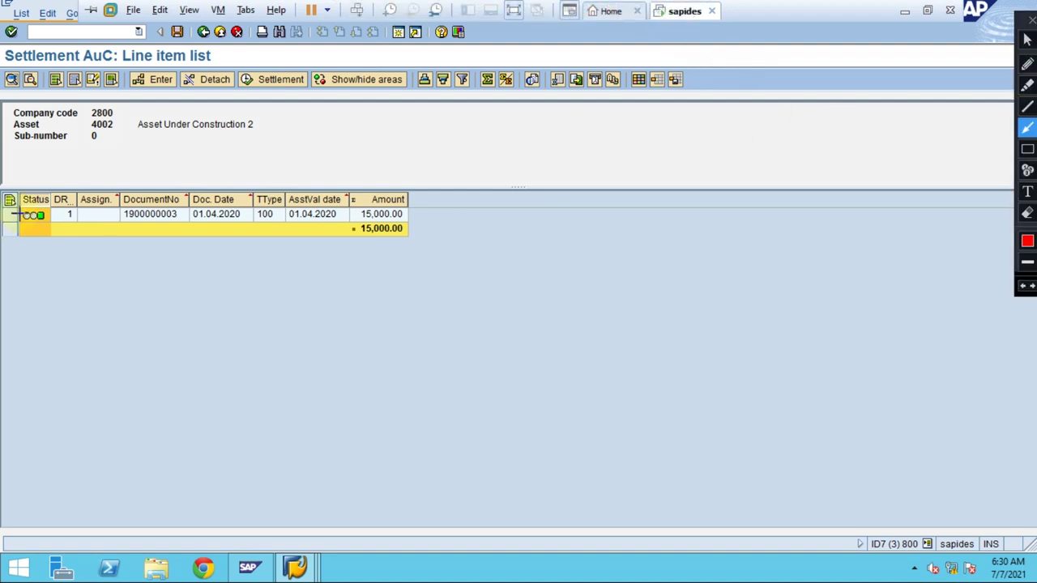
pyautogui.moveTo(15, 183); pyautogui.dragTo(22, 203)
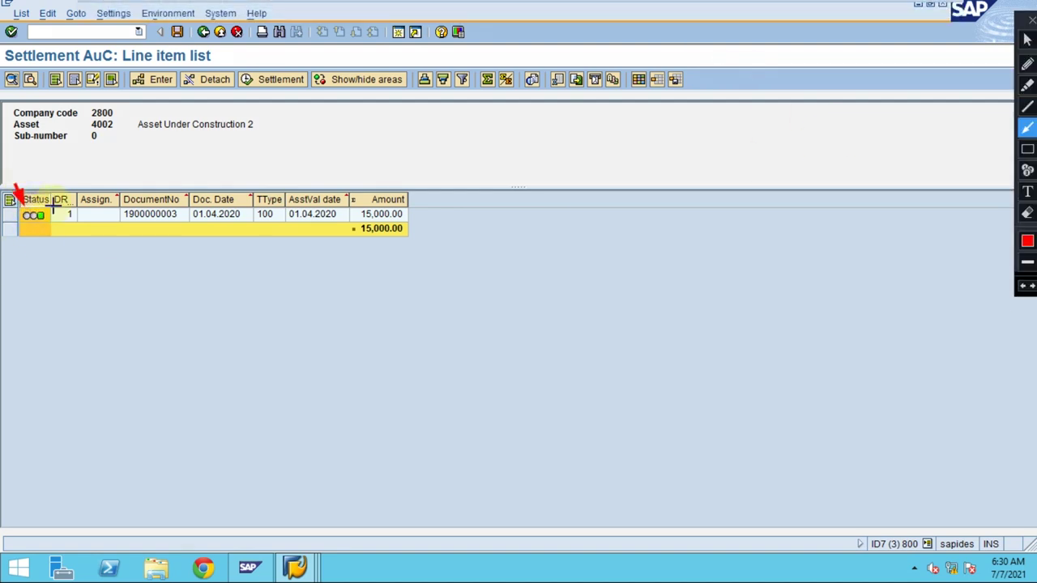
pyautogui.press('Escape')
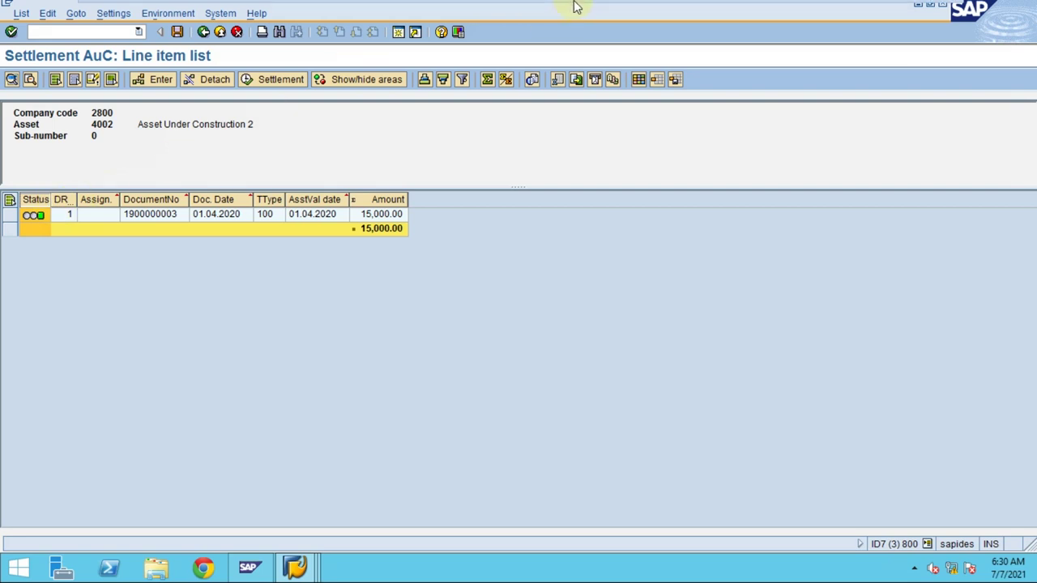
pyautogui.moveTo(578, 7)
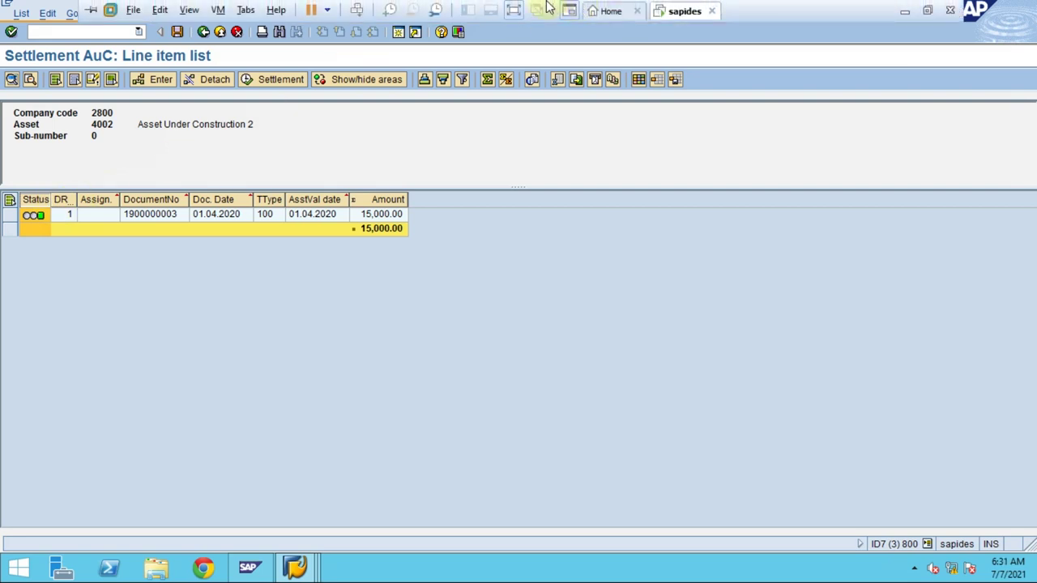
pyautogui.click(657, 11)
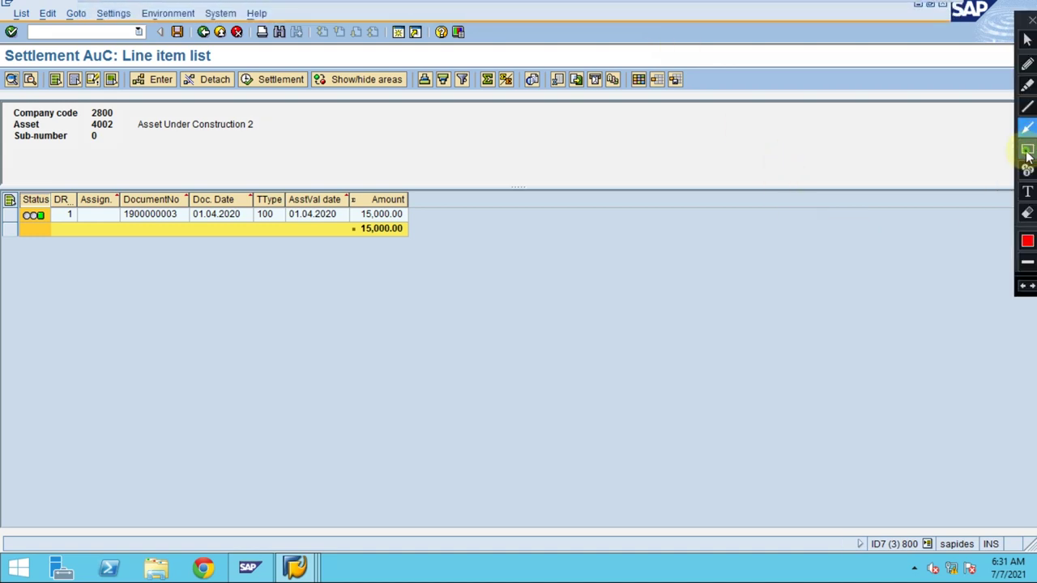
pyautogui.click(1028, 152)
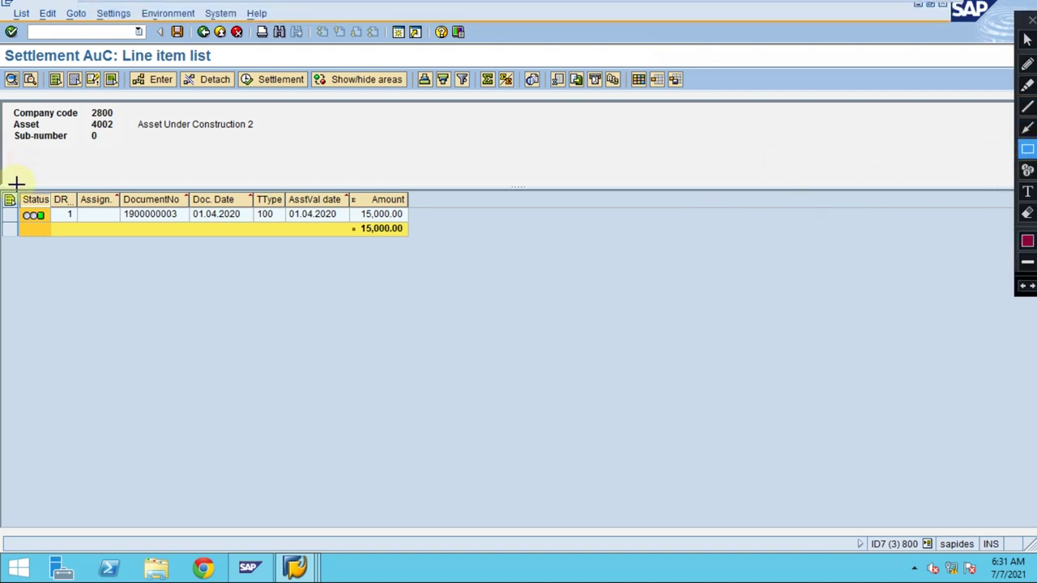
pyautogui.moveTo(16, 184)
pyautogui.mouseDown()
pyautogui.moveTo(30, 225)
pyautogui.moveTo(52, 237)
pyautogui.mouseUp()
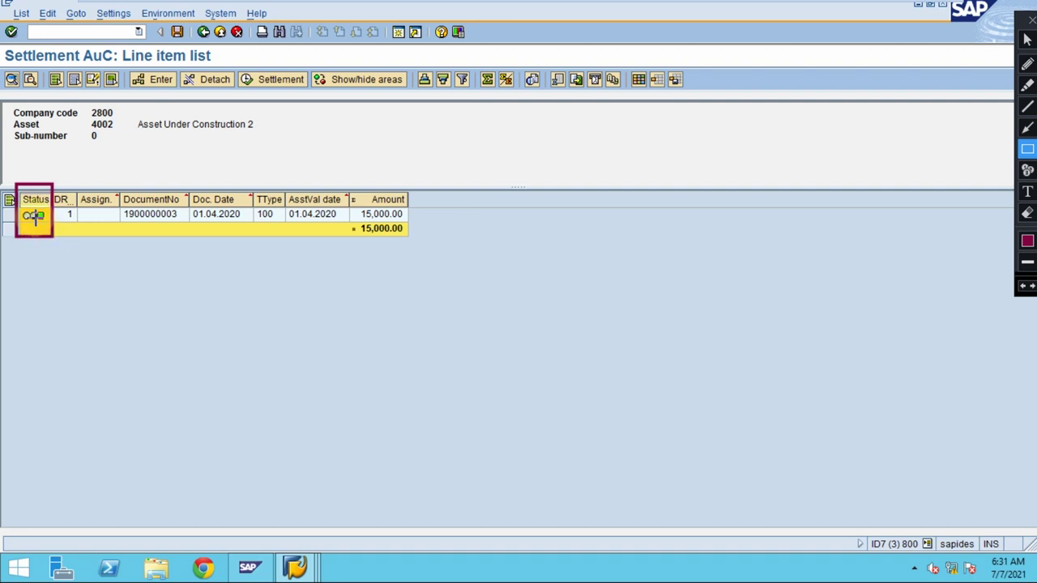
pyautogui.click(1028, 128)
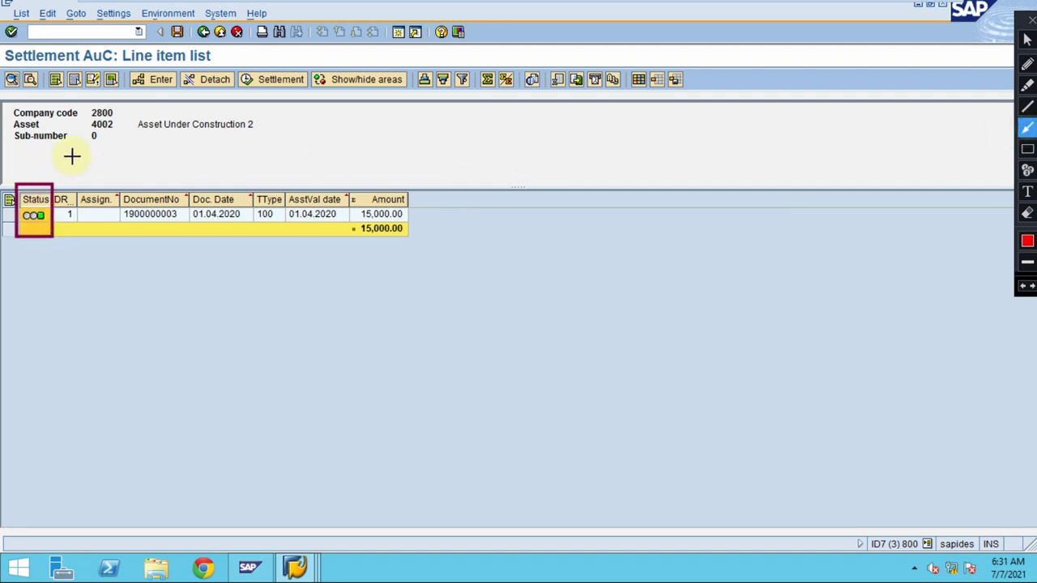
pyautogui.moveTo(69, 148); pyautogui.dragTo(43, 181)
pyautogui.press('Escape')
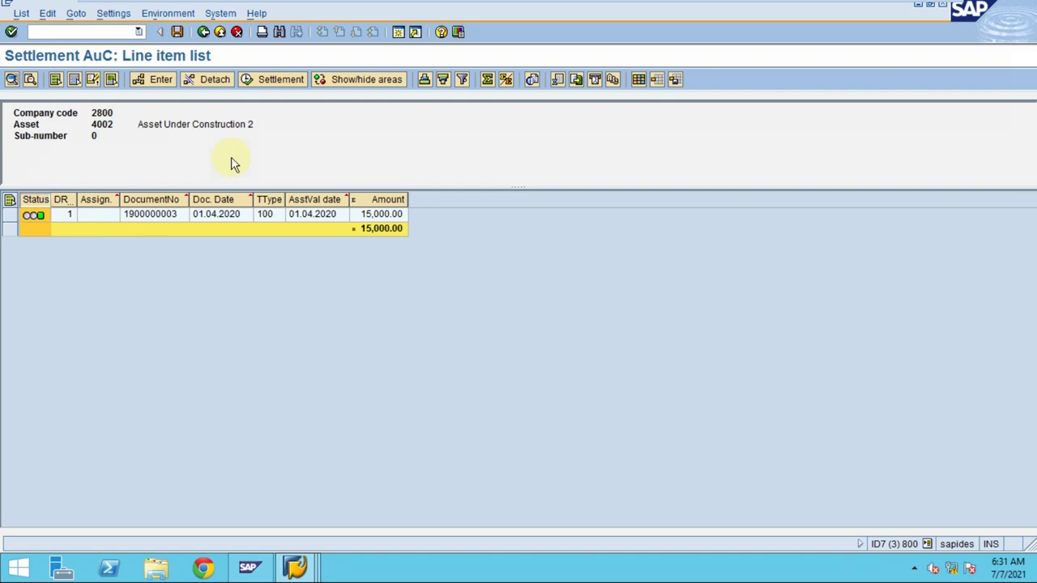
# Step: Save the distribution rules for asset 4002 and leave the line item display, returning to the SAP Easy Access menu
pyautogui.click(176, 33)
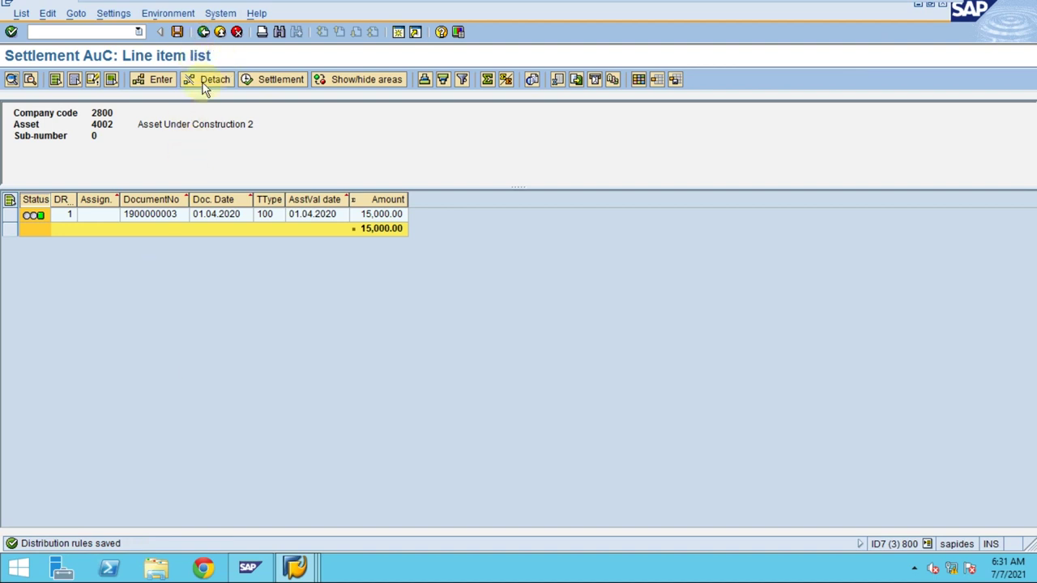
pyautogui.click(203, 32)
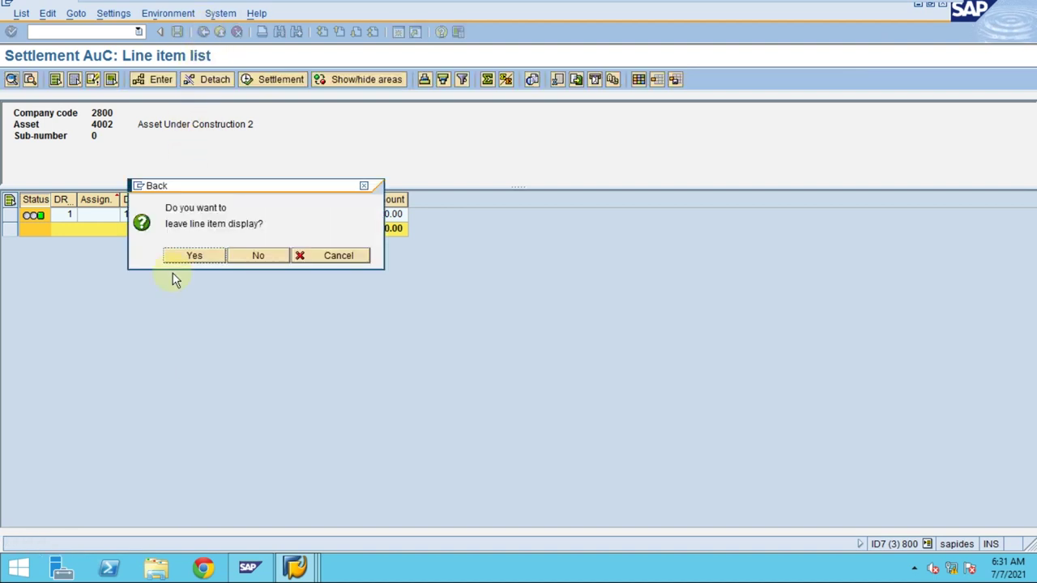
pyautogui.tripleClick(175, 223)
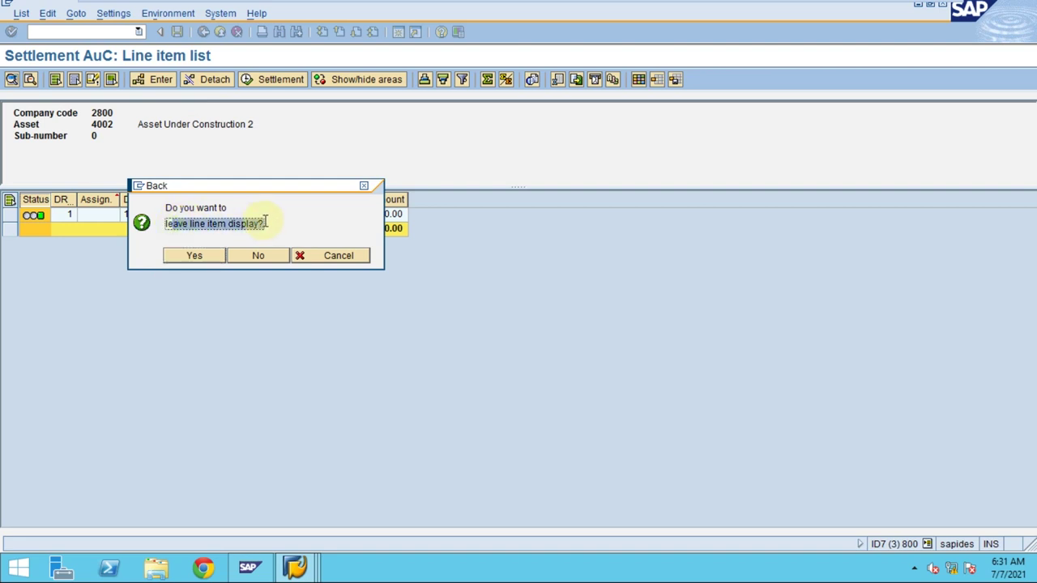
pyautogui.click(194, 256)
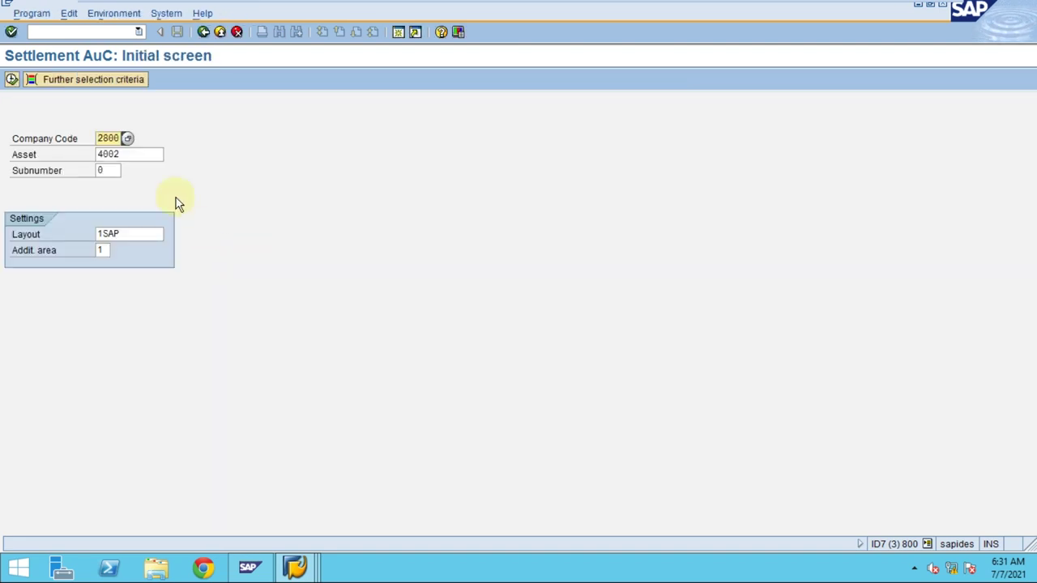
pyautogui.click(204, 34)
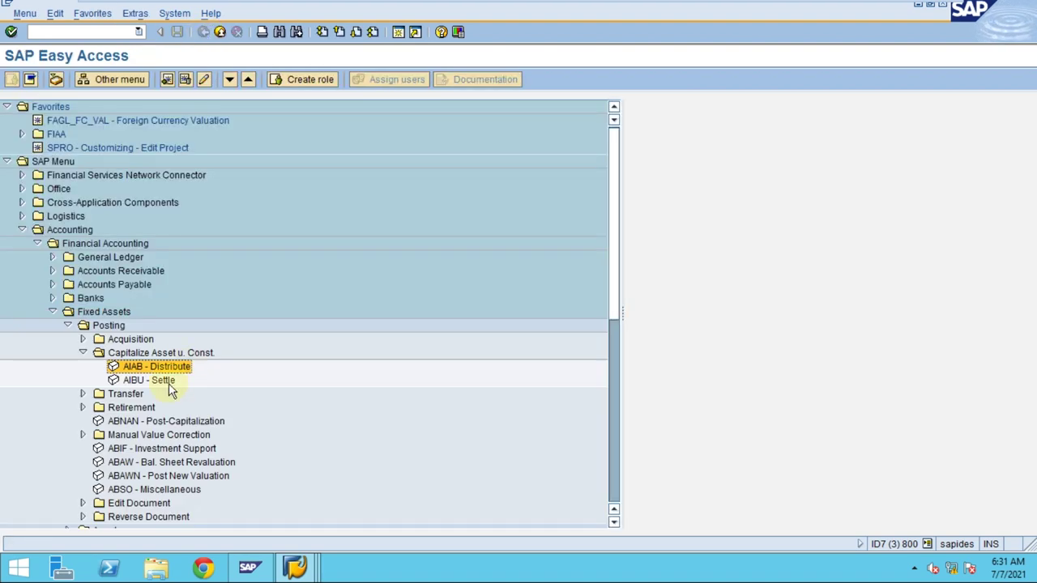
pyautogui.click(169, 384)
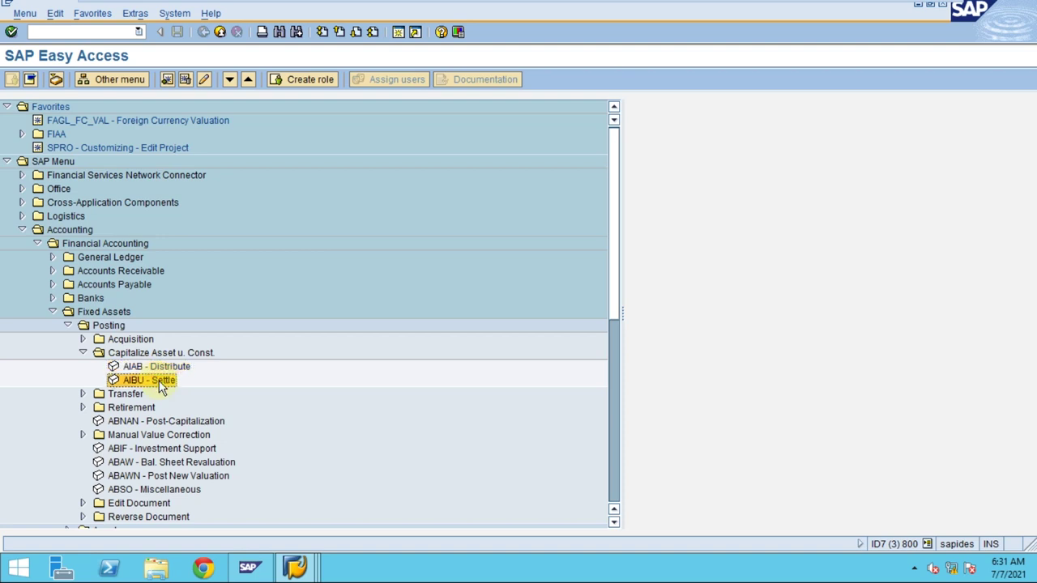
pyautogui.click(155, 367)
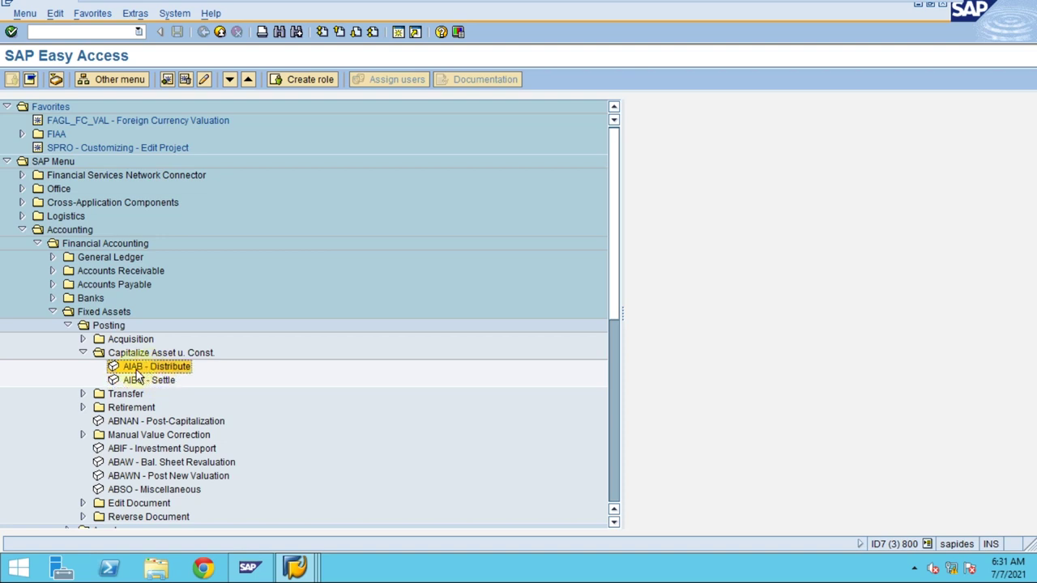
pyautogui.moveTo(440, 4)
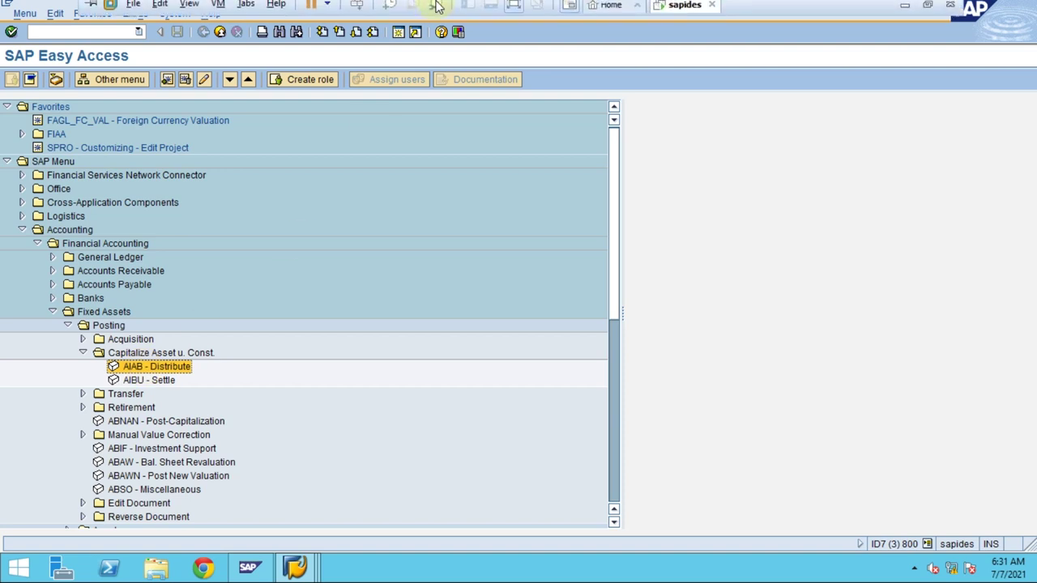
pyautogui.click(656, 11)
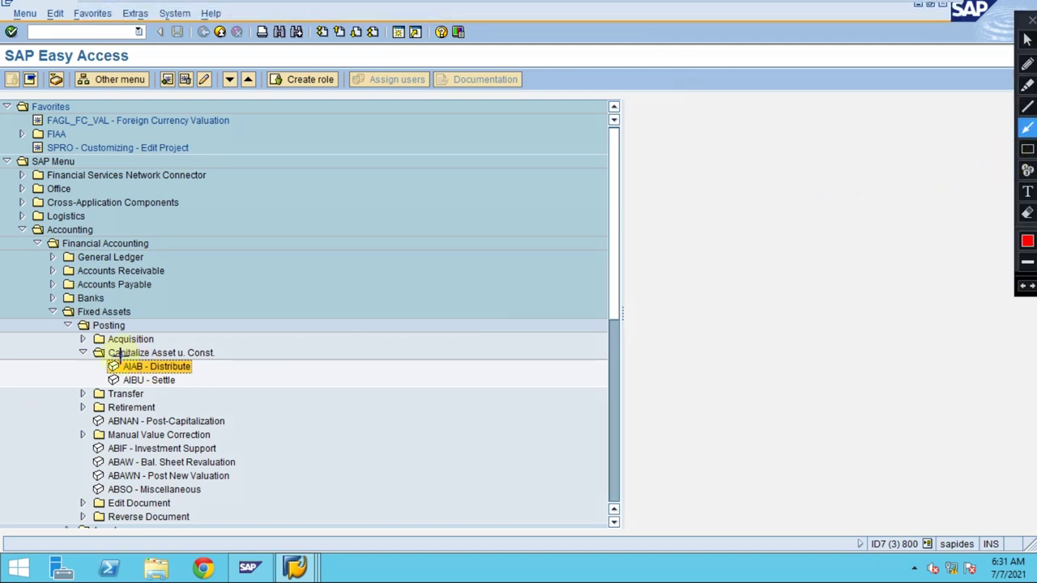
pyautogui.moveTo(106, 350)
pyautogui.mouseDown()
pyautogui.moveTo(138, 365)
pyautogui.moveTo(94, 361)
pyautogui.moveTo(114, 366)
pyautogui.mouseUp()
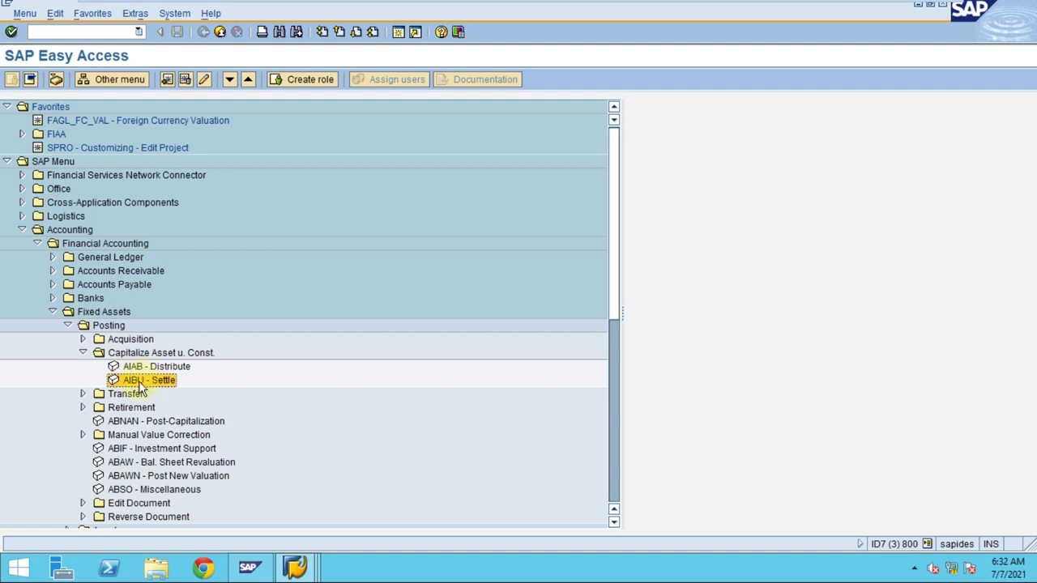
# Step: Reopen AIAB - Distribute for asset 4002 in company code 2800 and open the settlement screen for its 15,000.00 line item
pyautogui.click(149, 368)
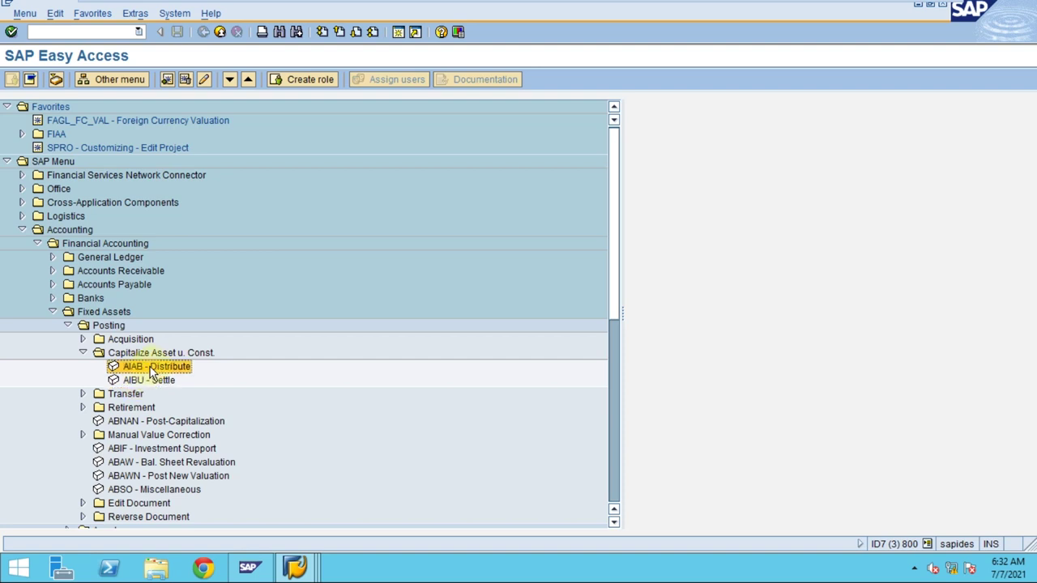
pyautogui.doubleClick(149, 369)
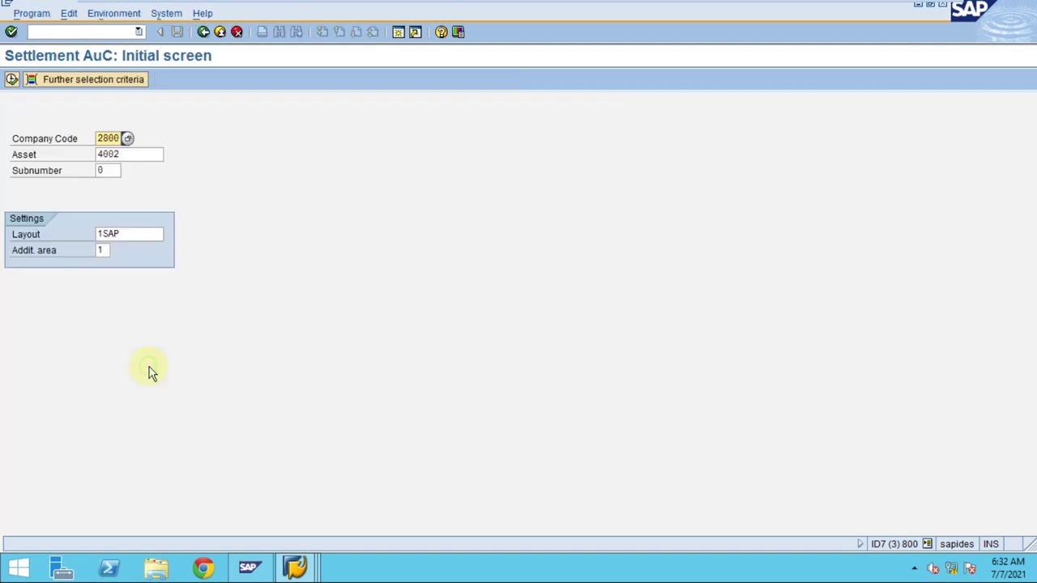
pyautogui.click(12, 80)
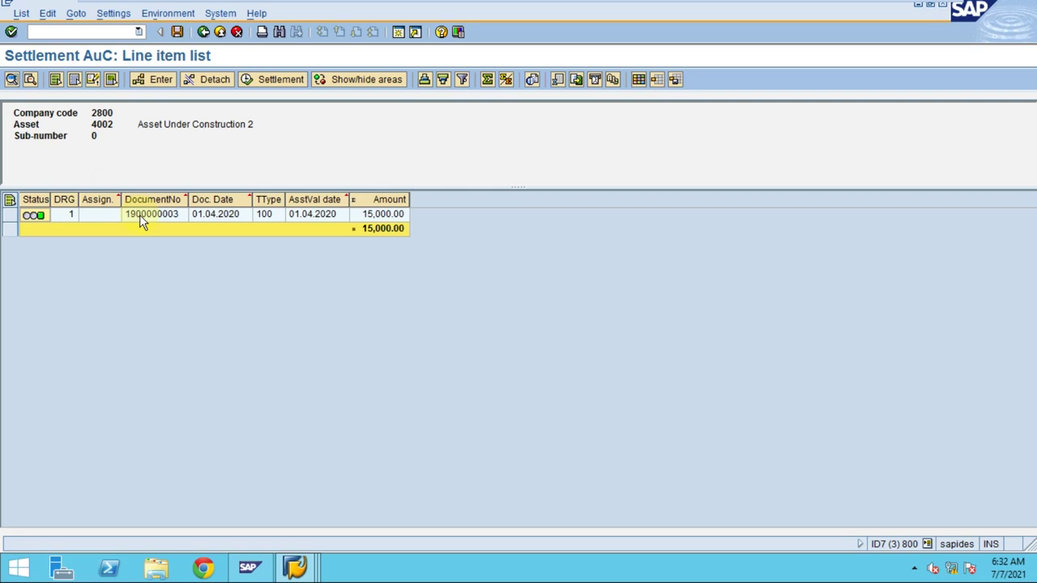
pyautogui.click(9, 215)
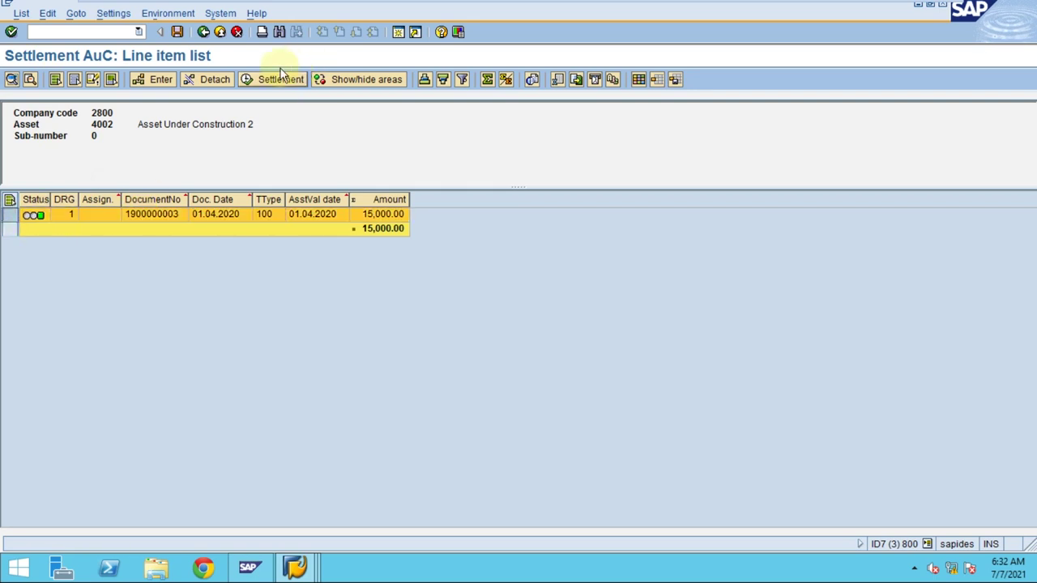
pyautogui.click(256, 80)
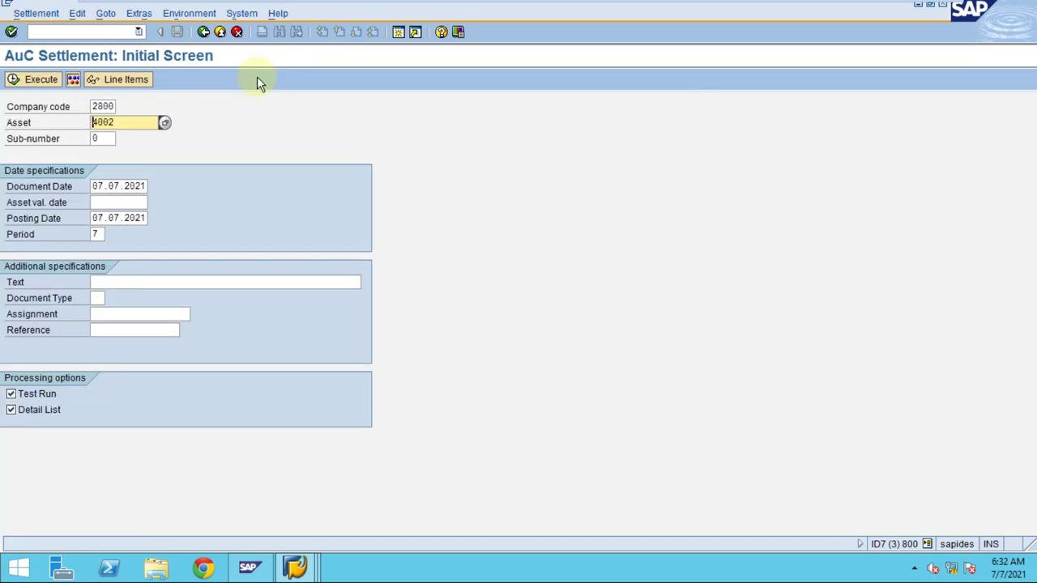
# Step: Display the system information to check which transaction code the AuC settlement screen runs under
pyautogui.click(927, 545)
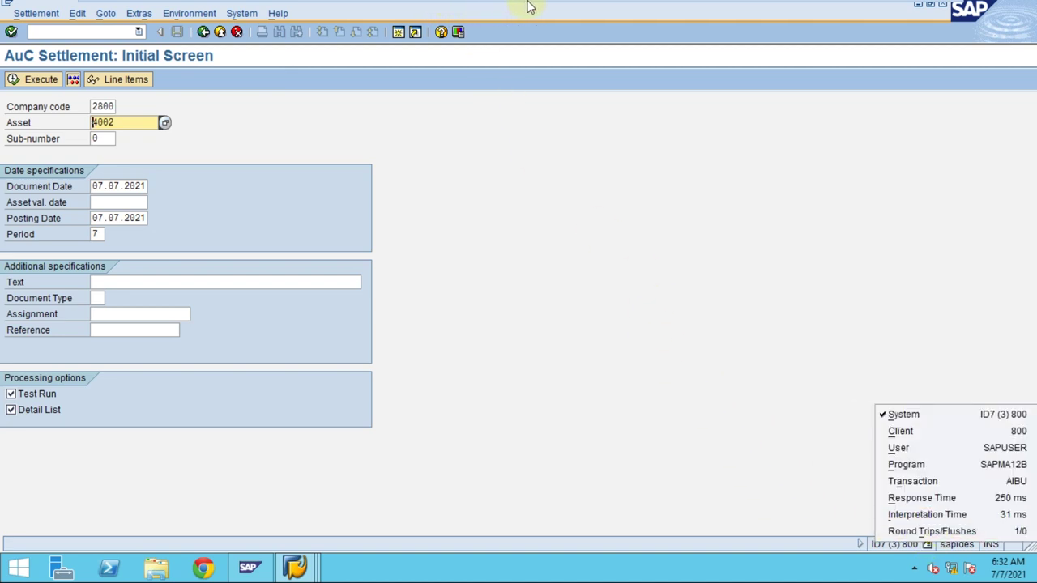
pyautogui.click(659, 9)
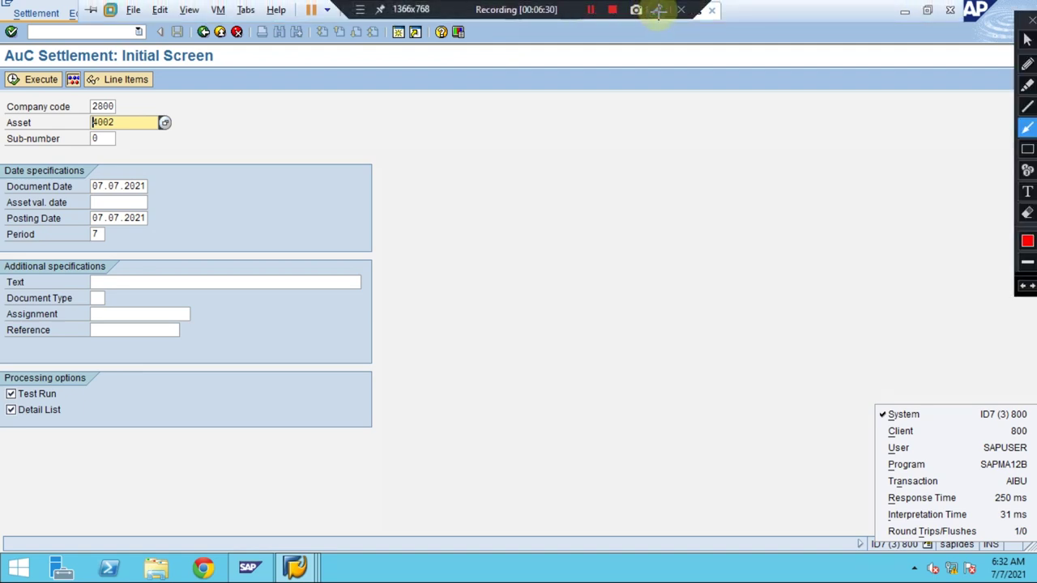
pyautogui.click(1028, 148)
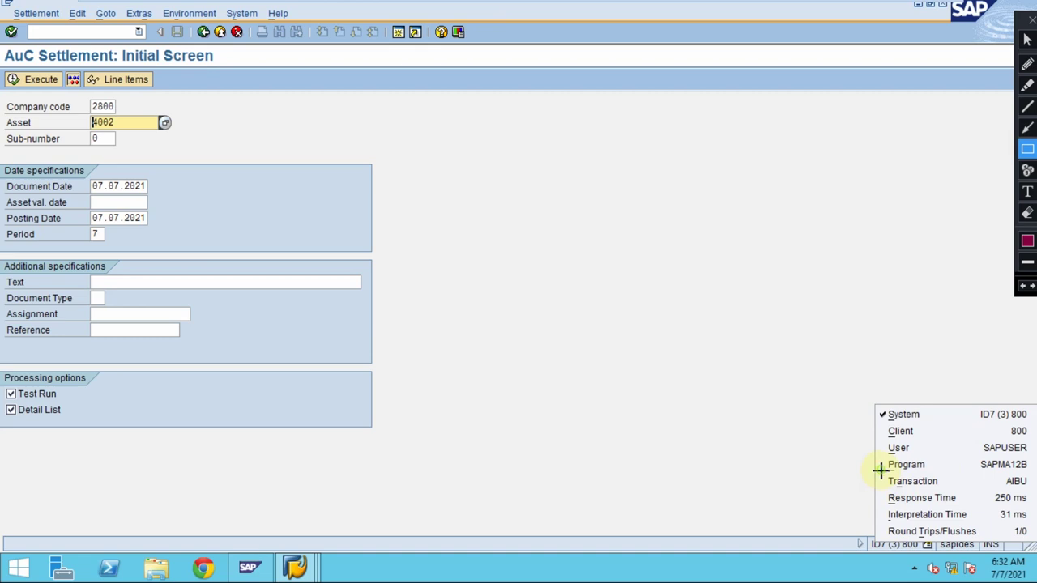
pyautogui.moveTo(880, 470); pyautogui.dragTo(1031, 491)
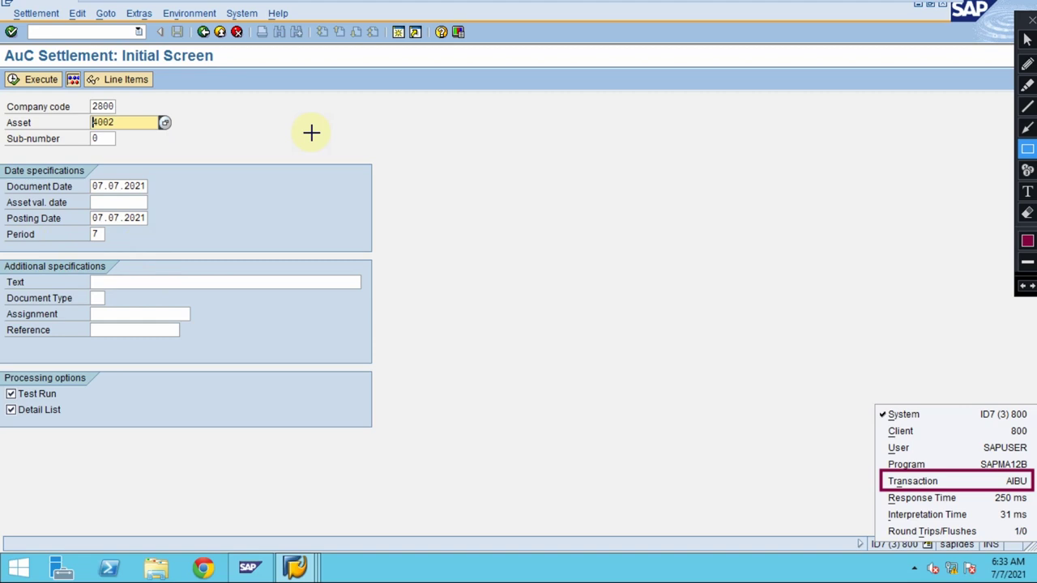
# Step: Review the settlement's date specifications and transaction code, and return to the SAP Easy Access menu without executing
pyautogui.click(122, 203)
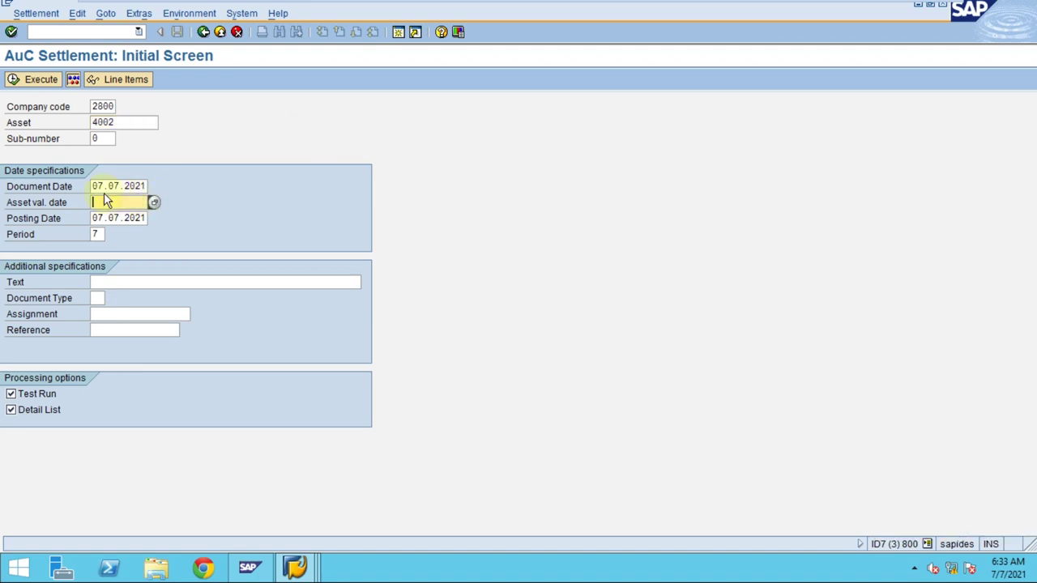
pyautogui.moveTo(94, 185); pyautogui.dragTo(168, 190)
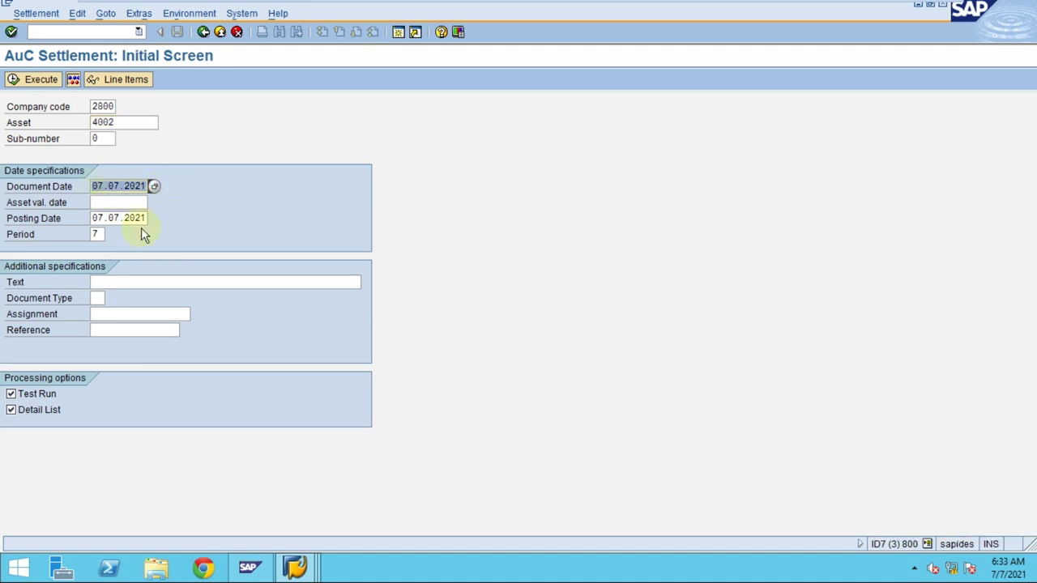
pyautogui.click(927, 544)
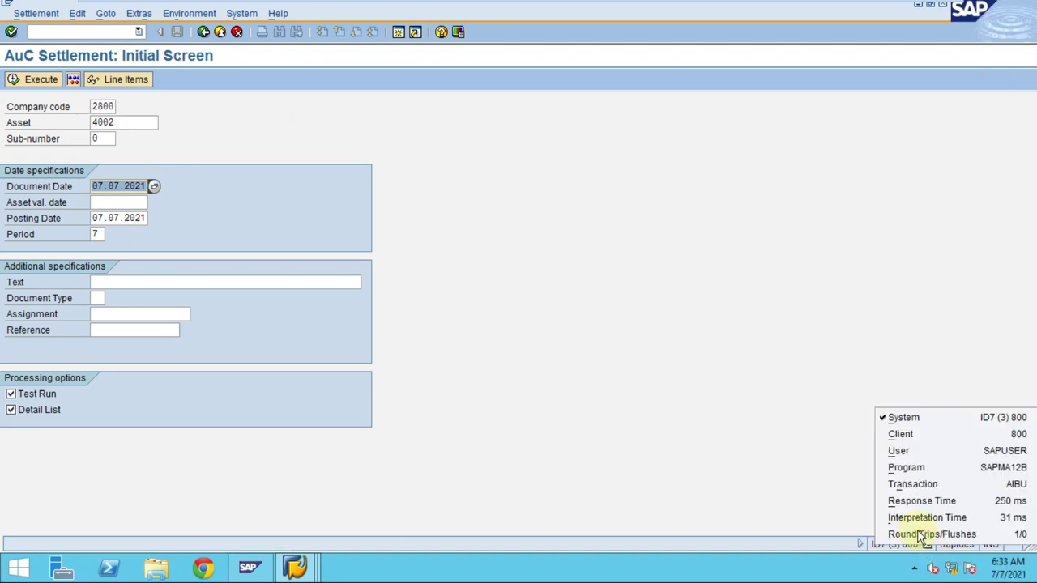
pyautogui.click(459, 354)
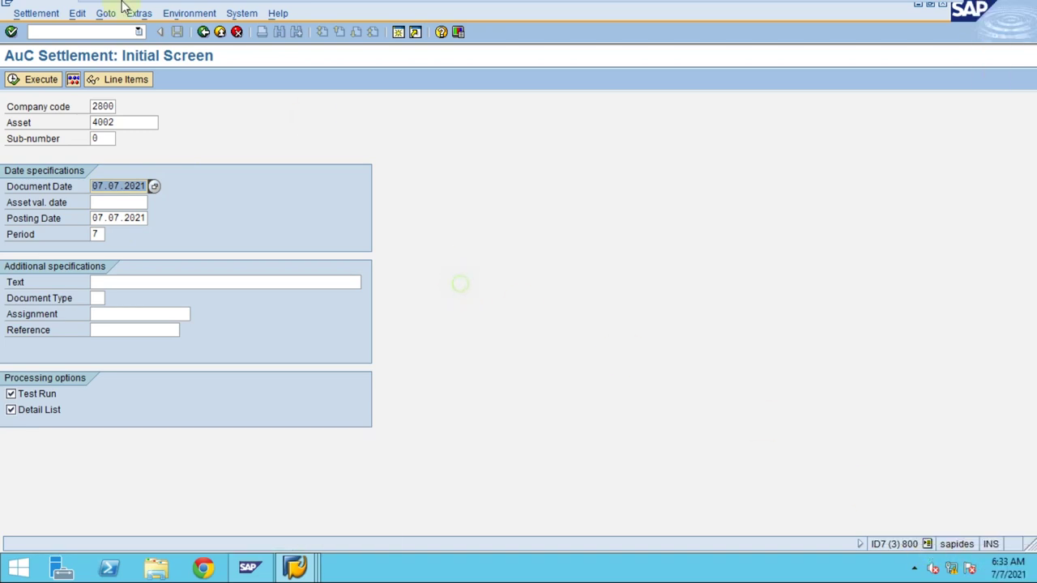
pyautogui.click(204, 32)
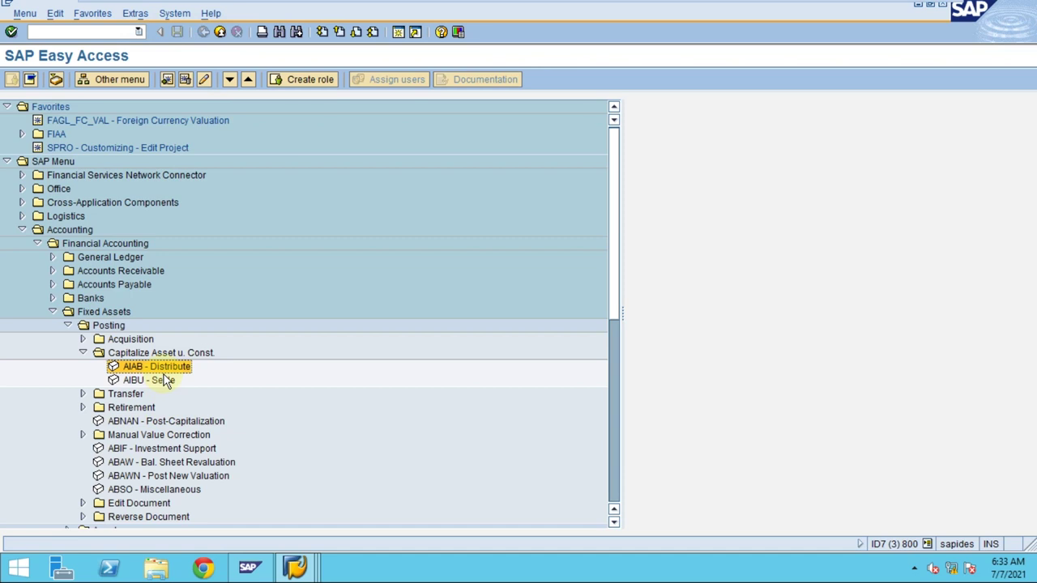